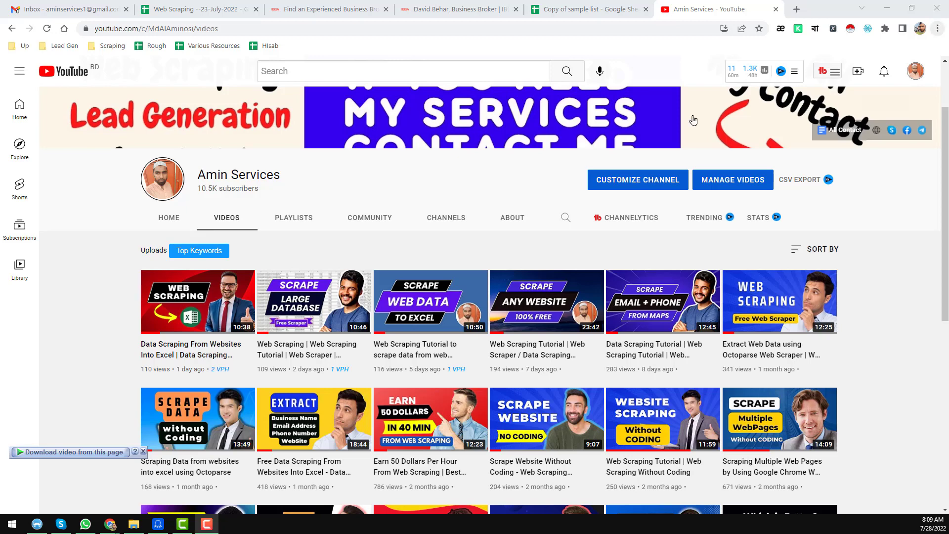
pyautogui.scroll(2, 406, 192)
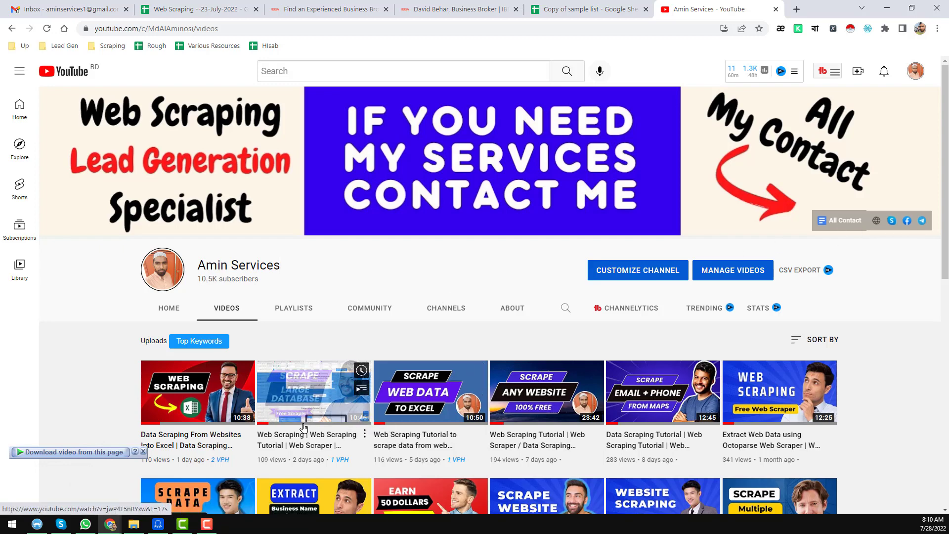
pyautogui.scroll(-2, 305, 428)
pyautogui.scroll(-3, 304, 428)
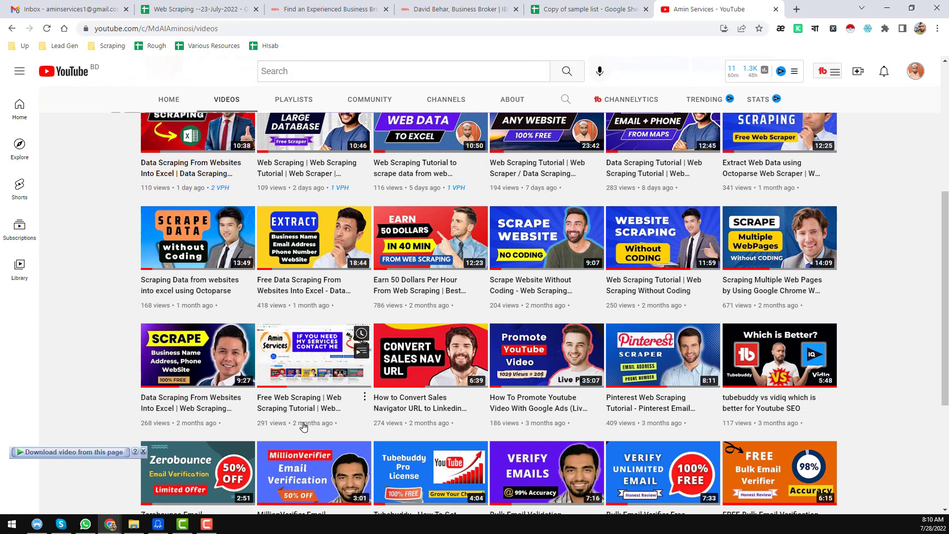
pyautogui.scroll(4, 304, 428)
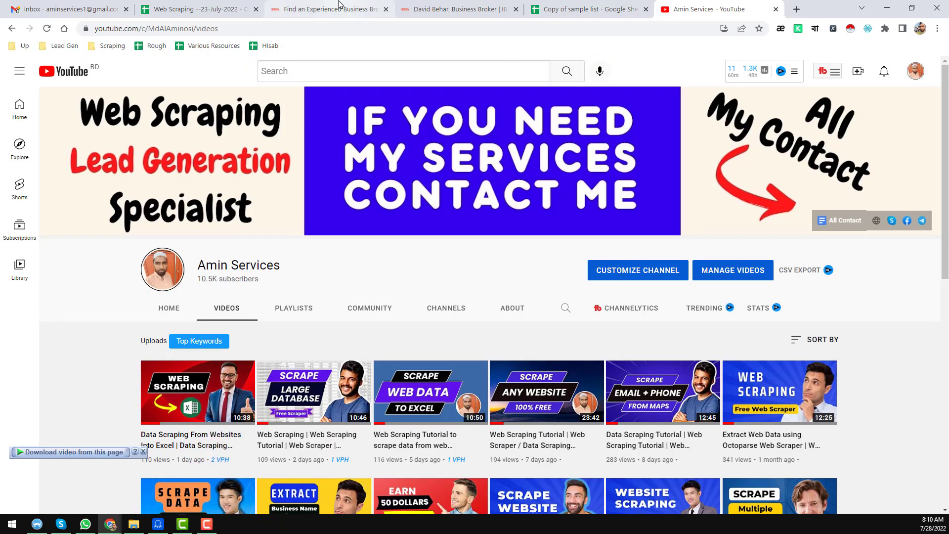
# Switch to the IBBA Find a Business Broker page and reload it to get an empty search form
pyautogui.click(307, 6)
pyautogui.scroll(5, 117, 269)
pyautogui.scroll(3, 119, 270)
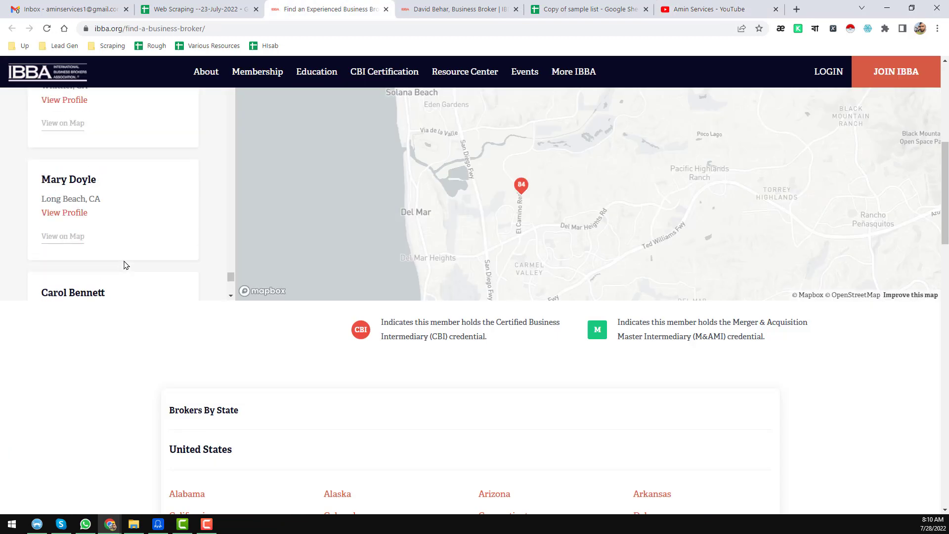
pyautogui.scroll(10, 201, 289)
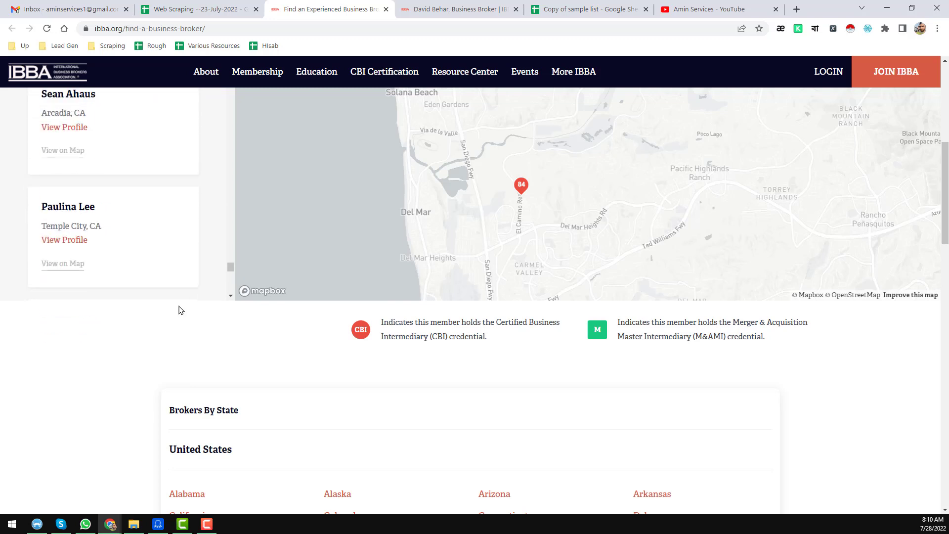
pyautogui.click(330, 31)
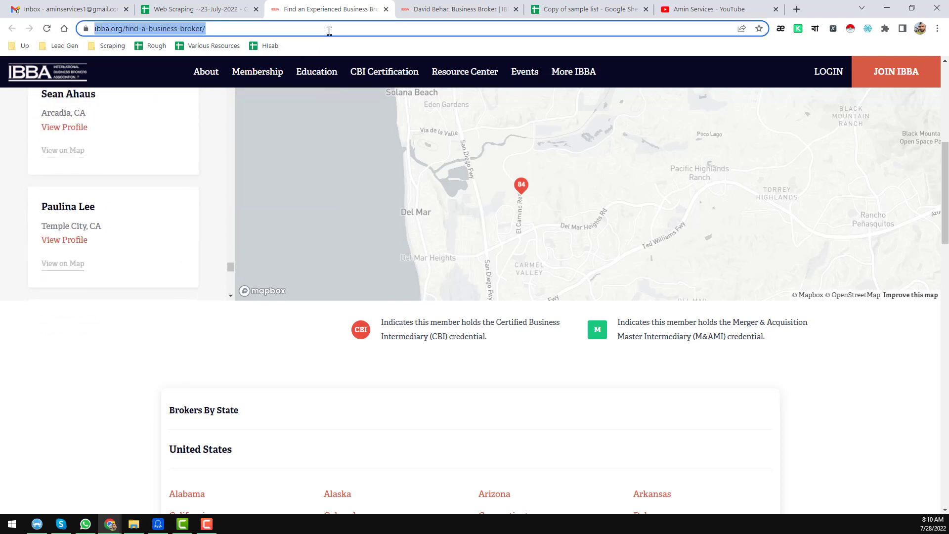
pyautogui.press('Return')
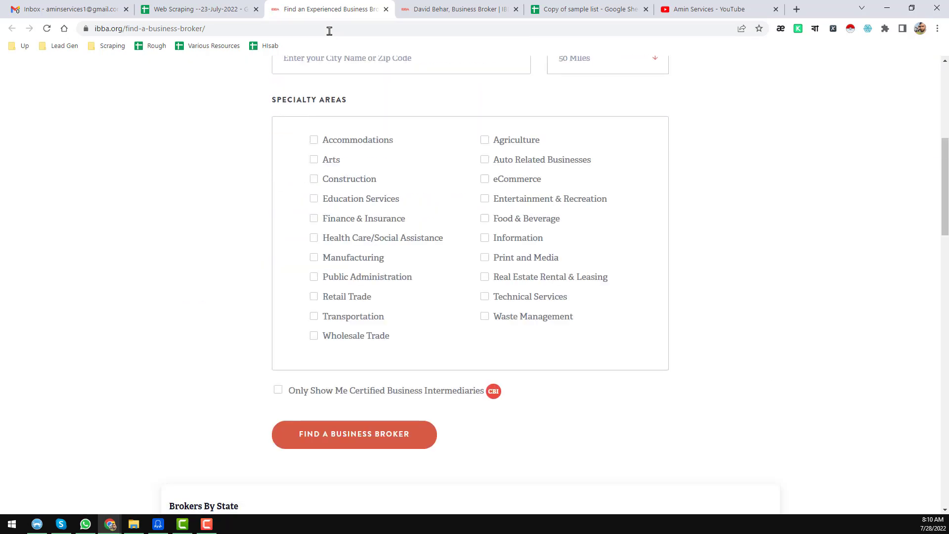
pyautogui.scroll(4, 181, 256)
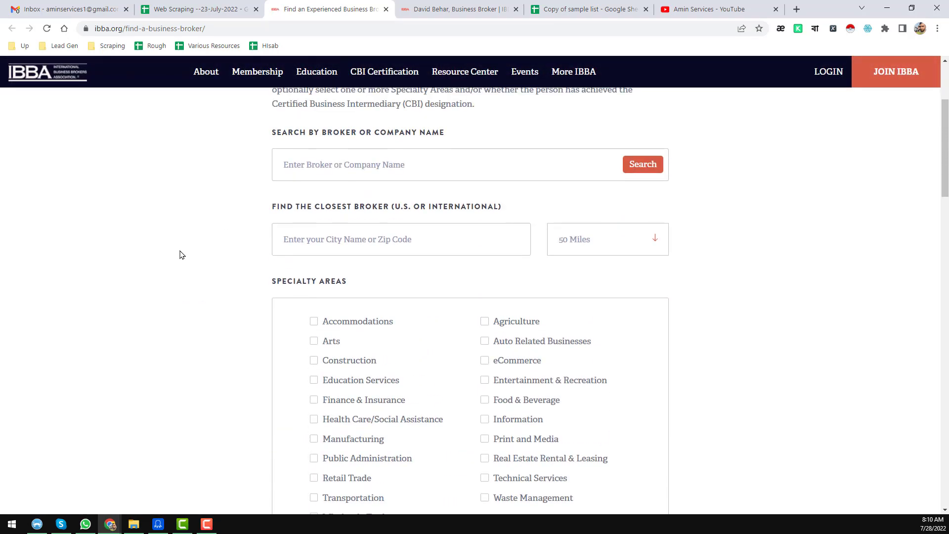
pyautogui.scroll(2, 181, 255)
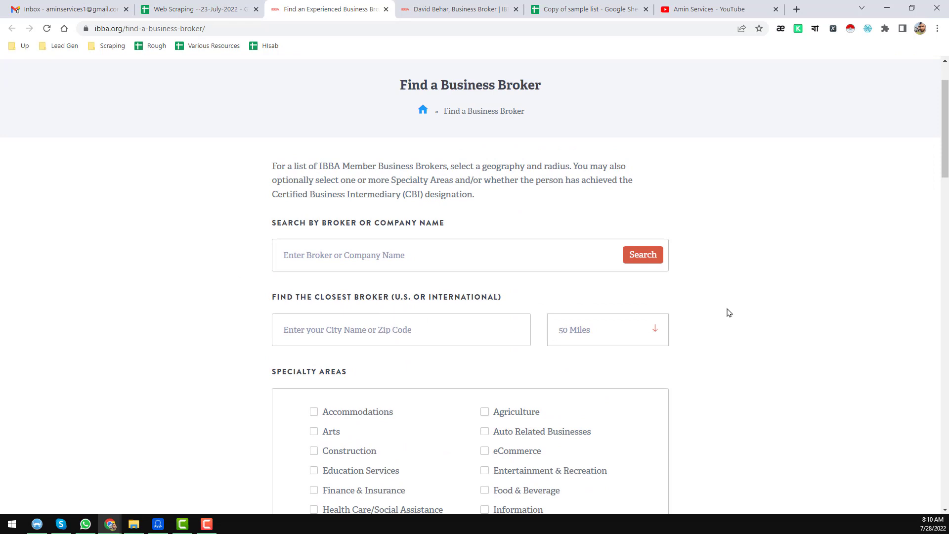
pyautogui.scroll(-2, 727, 312)
# Review the zip code locations, the broker counts in C2:C6 and their sum on Sheet2 of the sample list spreadsheet
pyautogui.click(581, 5)
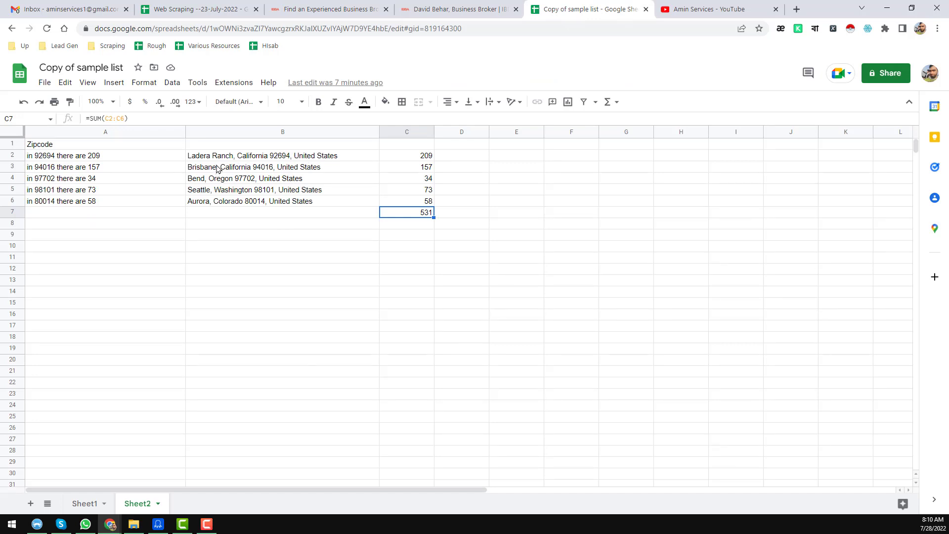
pyautogui.click(352, 8)
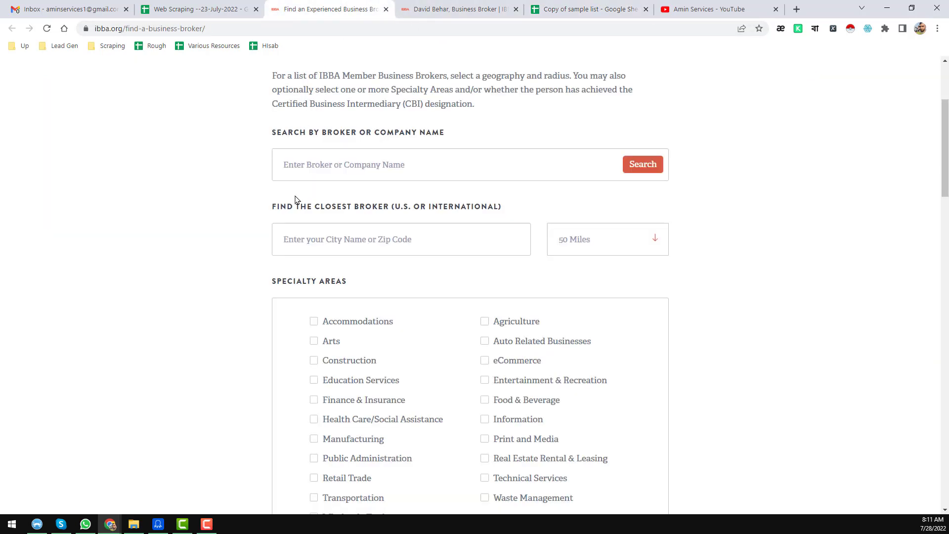
pyautogui.click(601, 11)
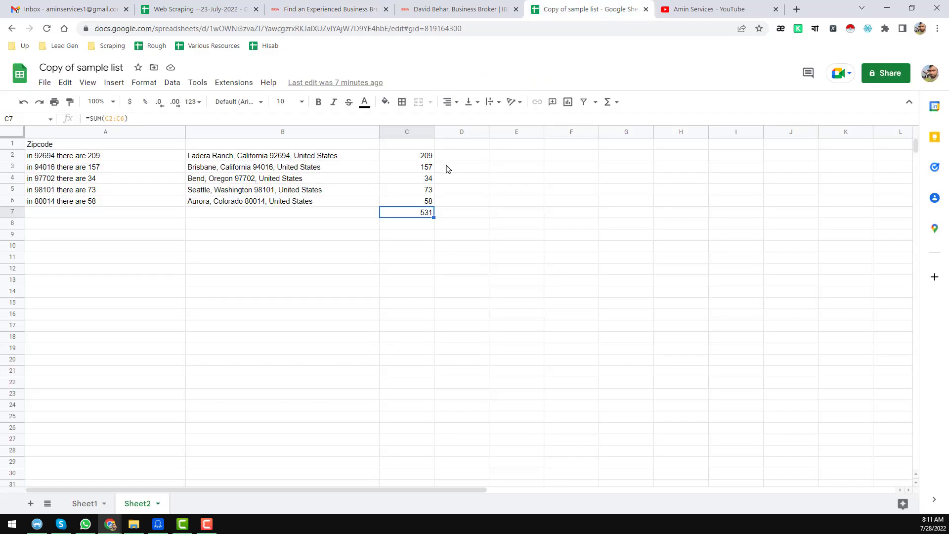
pyautogui.moveTo(415, 157); pyautogui.dragTo(418, 206)
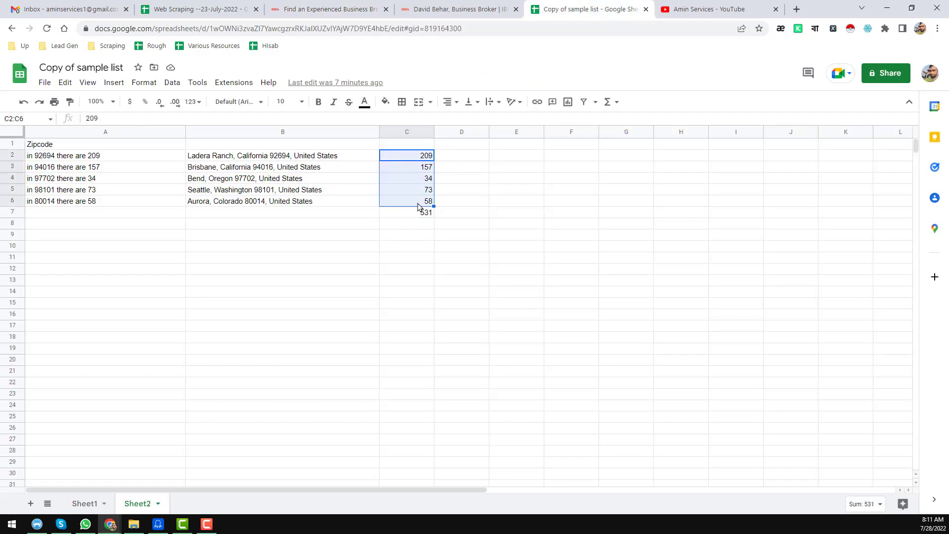
pyautogui.click(424, 213)
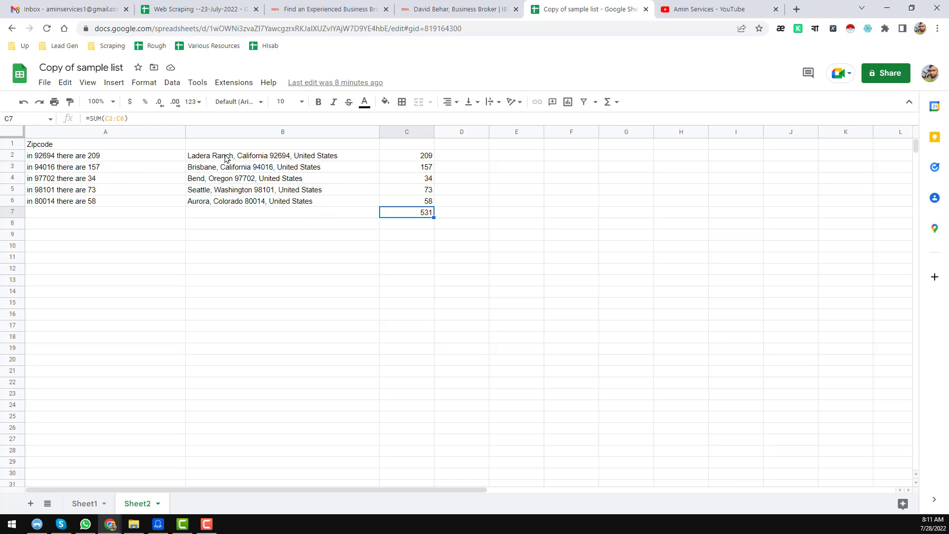
# Copy "Ladera Ranch, California 92694, United States" from cell B2 into IBBA's closest-broker location field and choose the matching suggestion
pyautogui.click(293, 158)
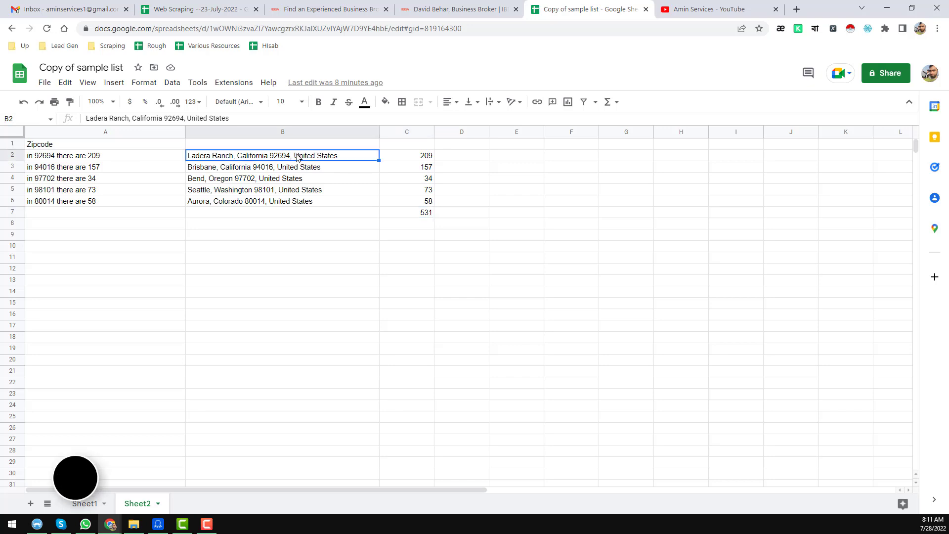
pyautogui.hotkey('ctrl', 'c')
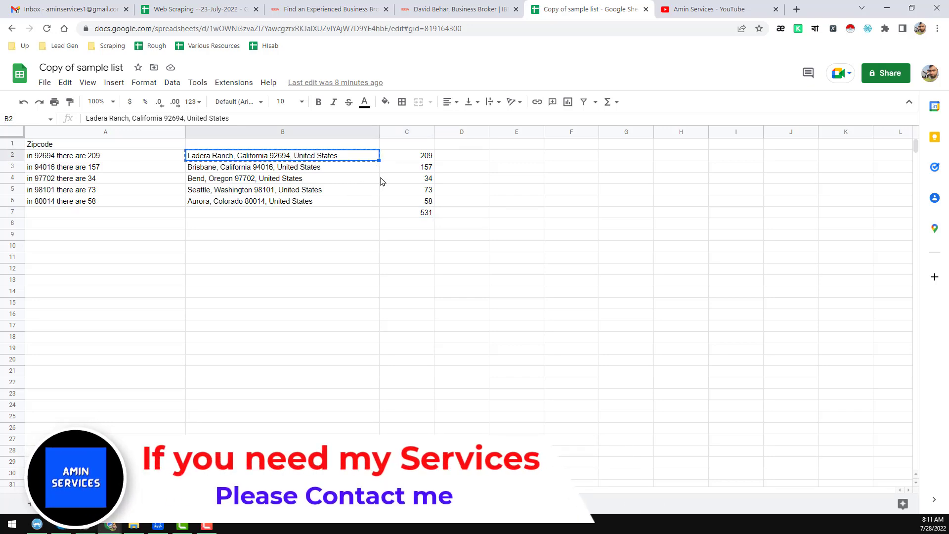
pyautogui.click(366, 9)
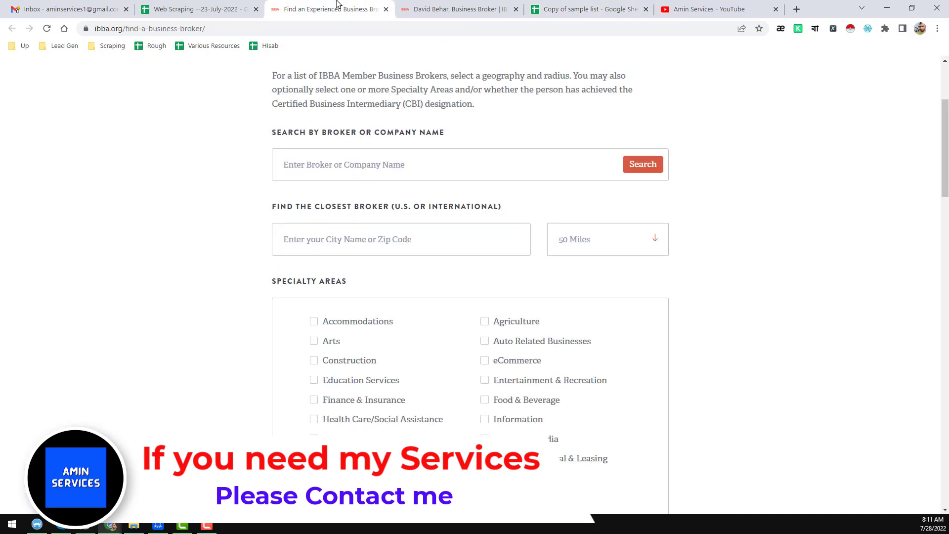
pyautogui.click(369, 244)
pyautogui.hotkey('ctrl', 'v')
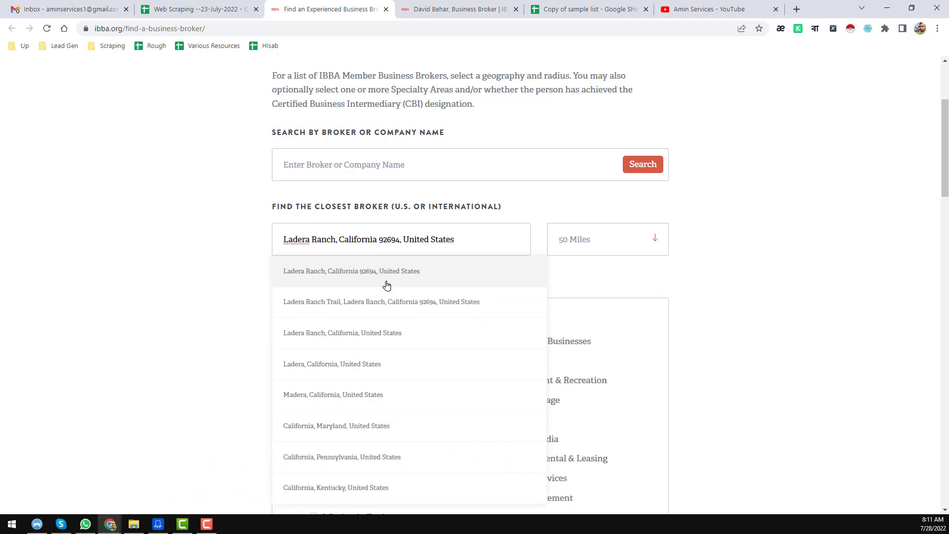
pyautogui.click(422, 276)
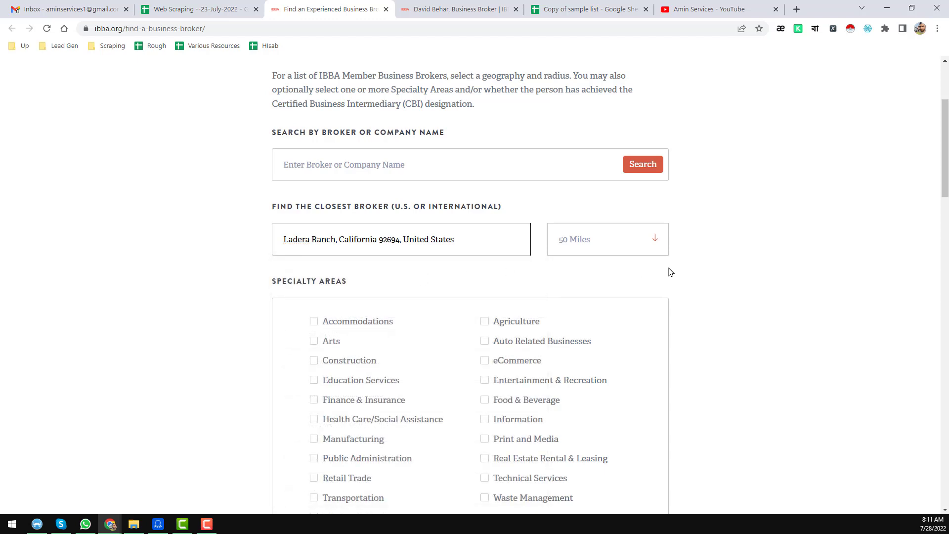
# Set the search radius to 250 Miles and run the business broker search
pyautogui.click(658, 247)
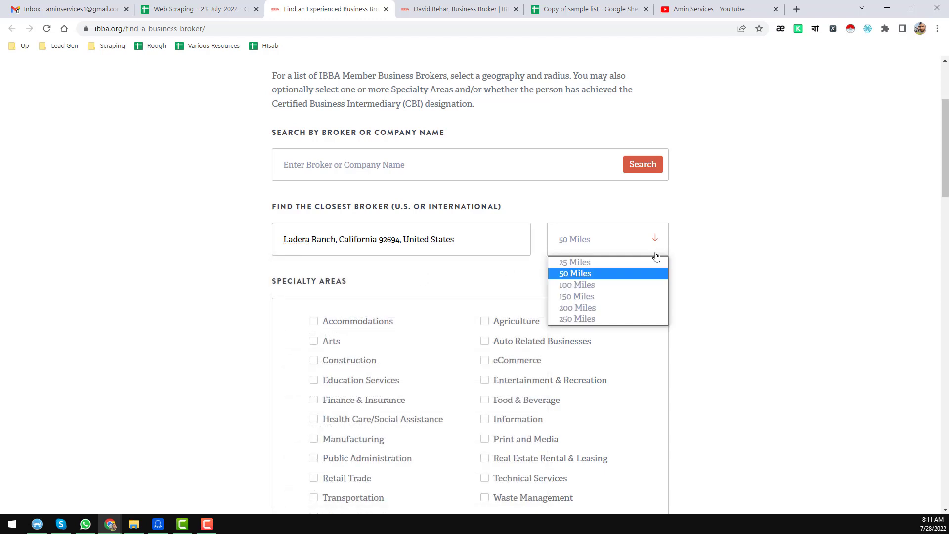
pyautogui.click(601, 324)
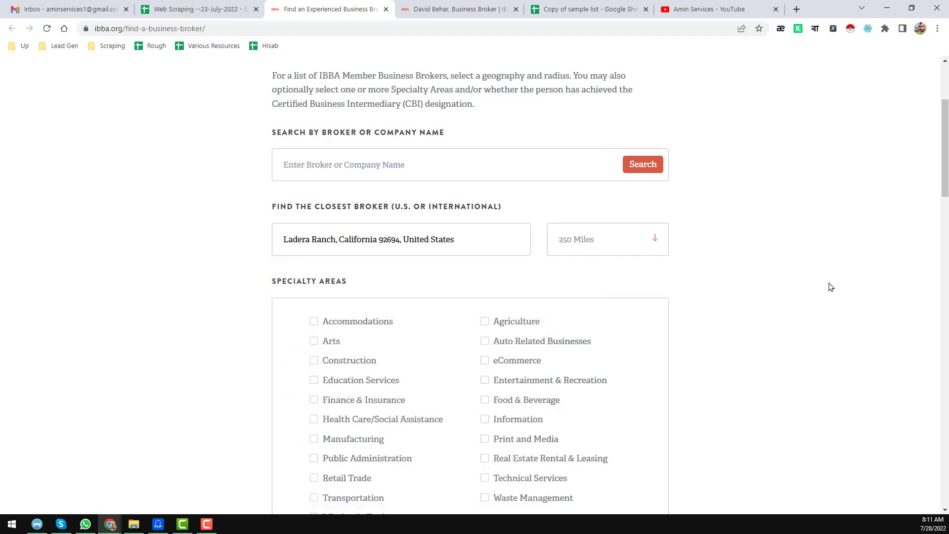
pyautogui.scroll(-2, 811, 281)
pyautogui.scroll(-4, 272, 442)
pyautogui.click(365, 358)
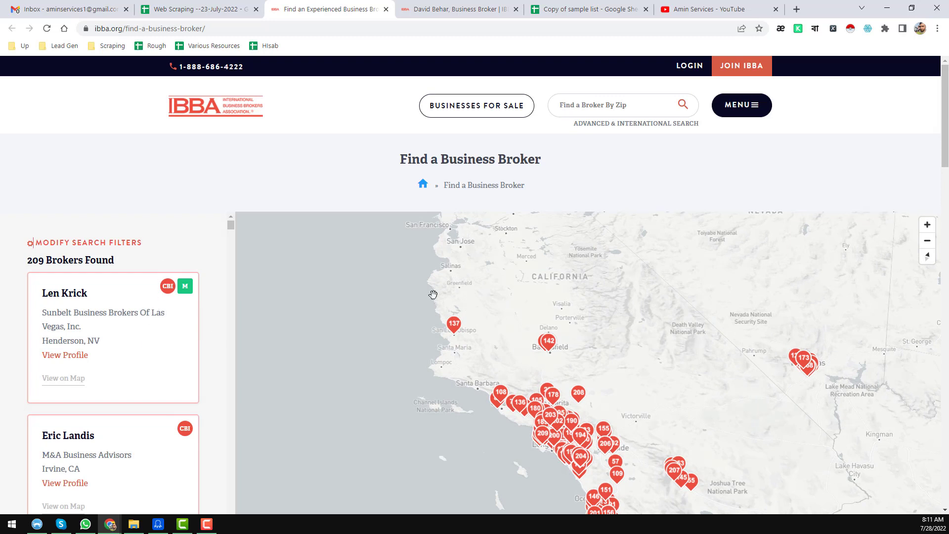
# Look through the list of brokers found and return to its first entry
pyautogui.scroll(-4, 217, 257)
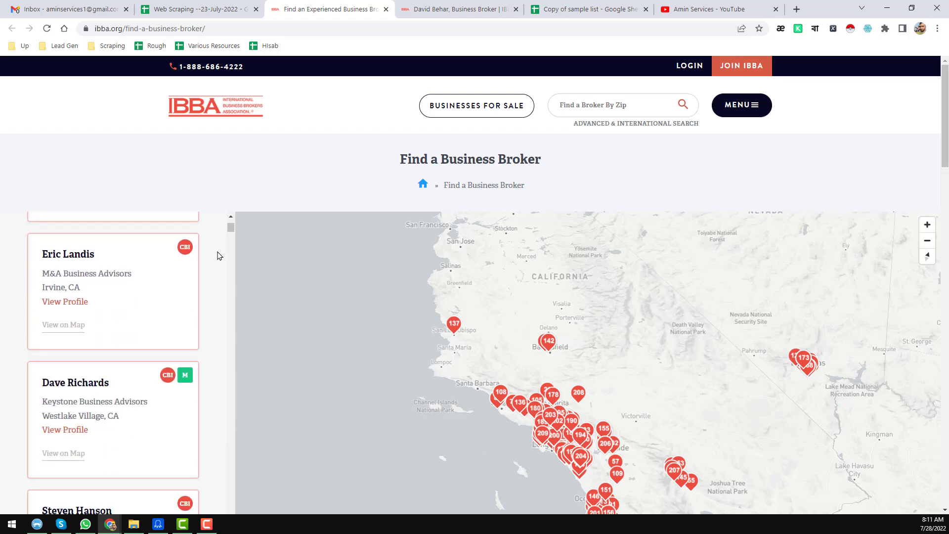
pyautogui.scroll(-4, 219, 255)
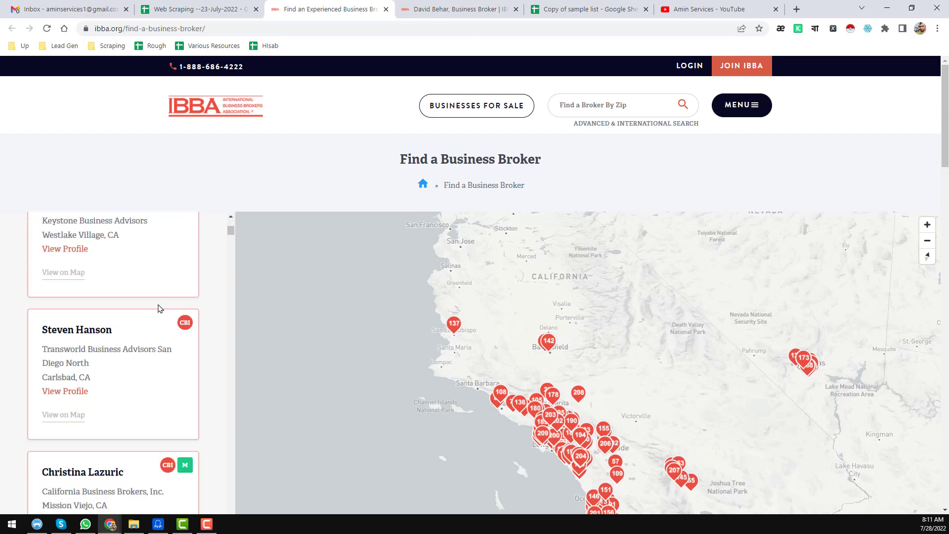
pyautogui.scroll(-5, 153, 302)
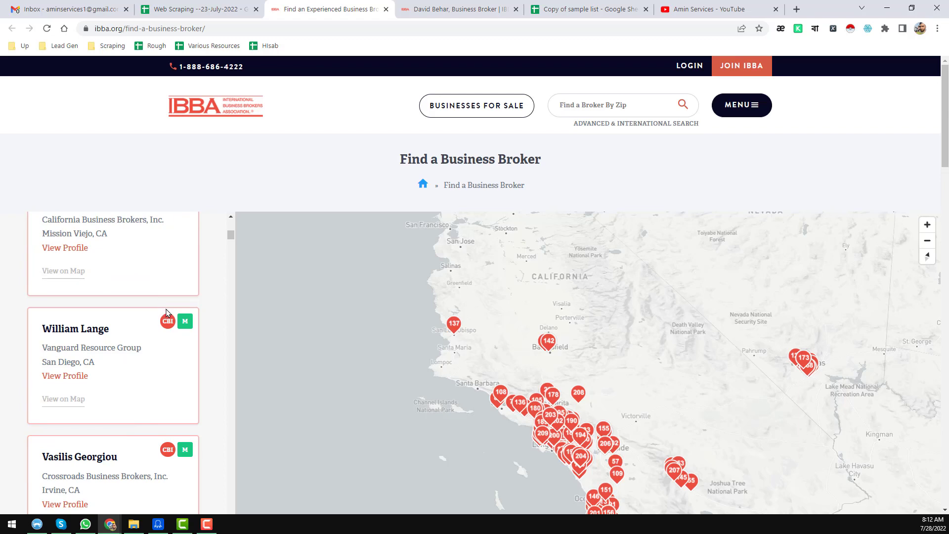
pyautogui.scroll(-2, 170, 315)
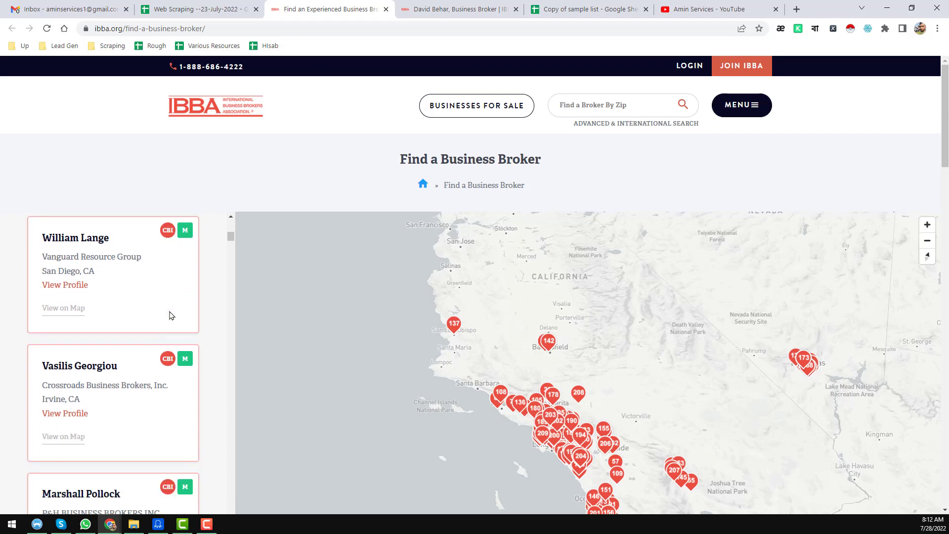
pyautogui.scroll(-5, 171, 315)
pyautogui.scroll(12, 171, 315)
pyautogui.scroll(8, 171, 315)
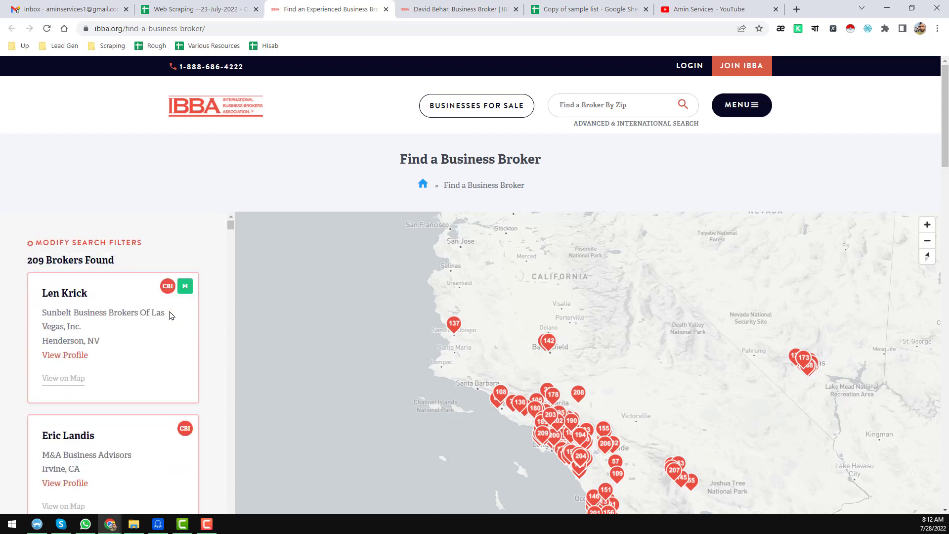
# Open the first listed broker's profile in a new tab and examine the name, contact details and biography
pyautogui.rightClick(56, 359)
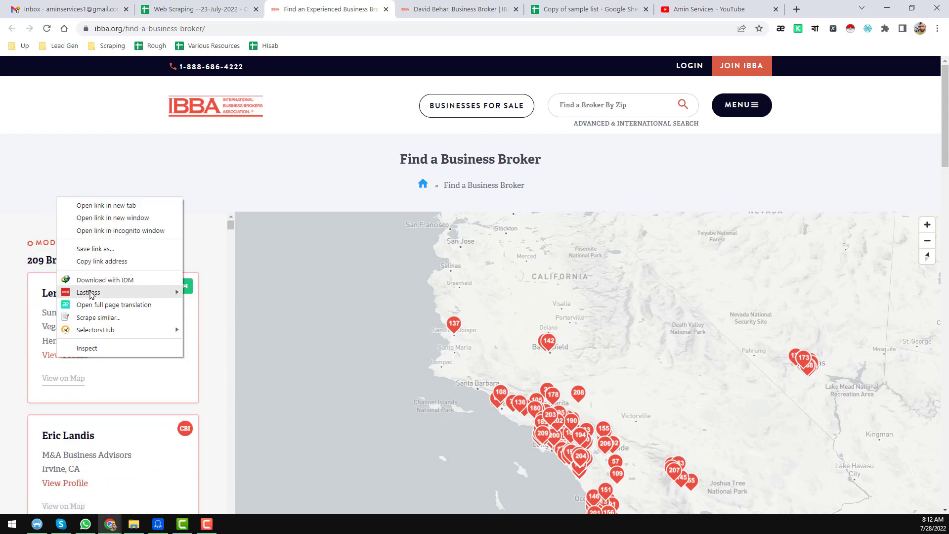
pyautogui.click(137, 207)
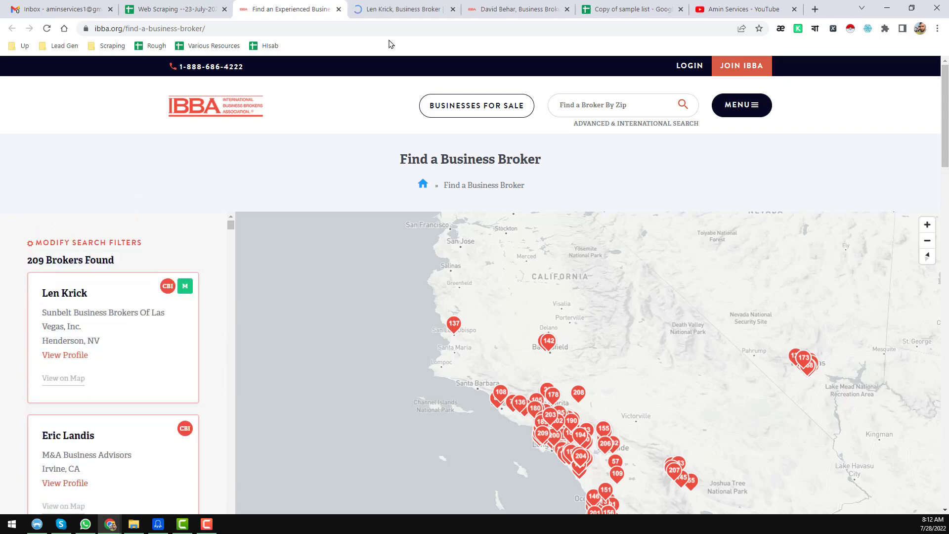
pyautogui.click(402, 4)
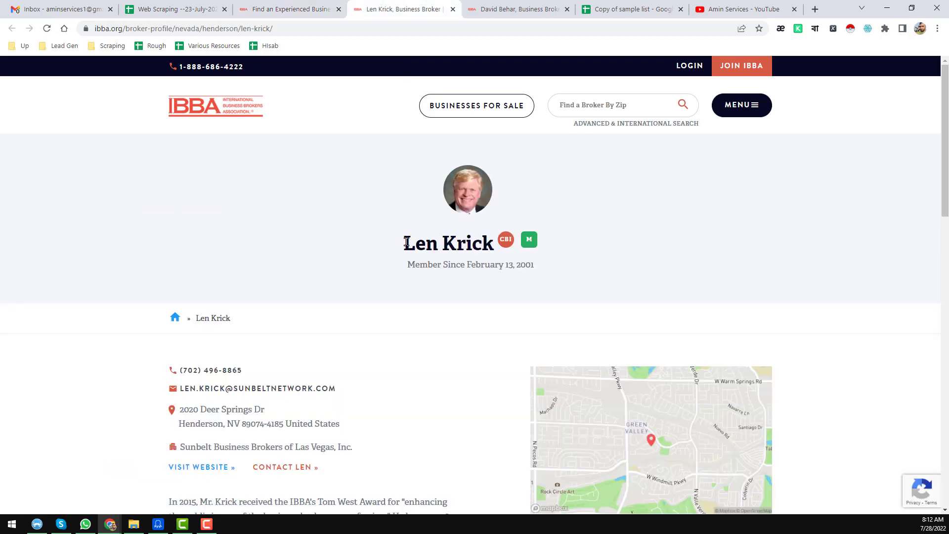
pyautogui.moveTo(406, 242); pyautogui.dragTo(500, 244)
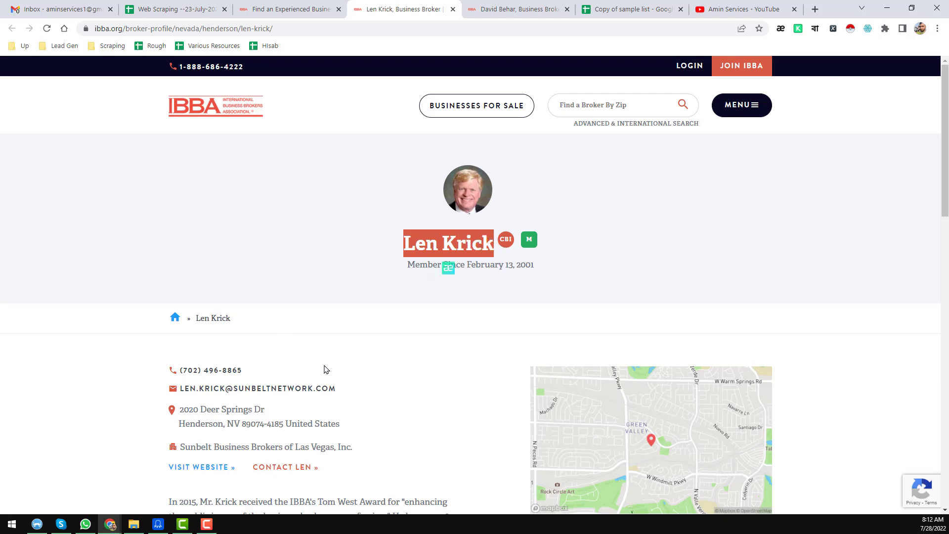
pyautogui.hotkey('ctrl', 'c')
pyautogui.scroll(-7, 393, 358)
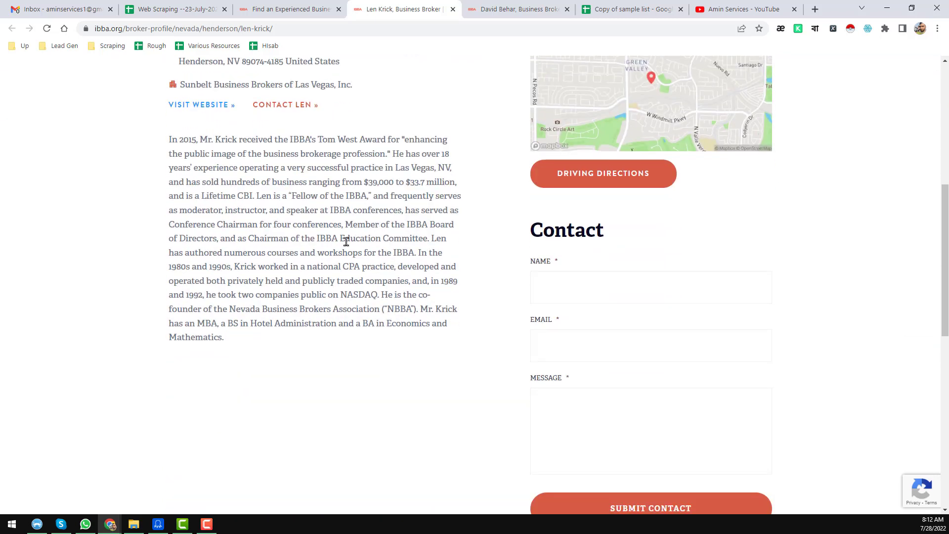
# Return to the IBBA broker results and pin the Scraper extension to the browser toolbar
pyautogui.click(316, 8)
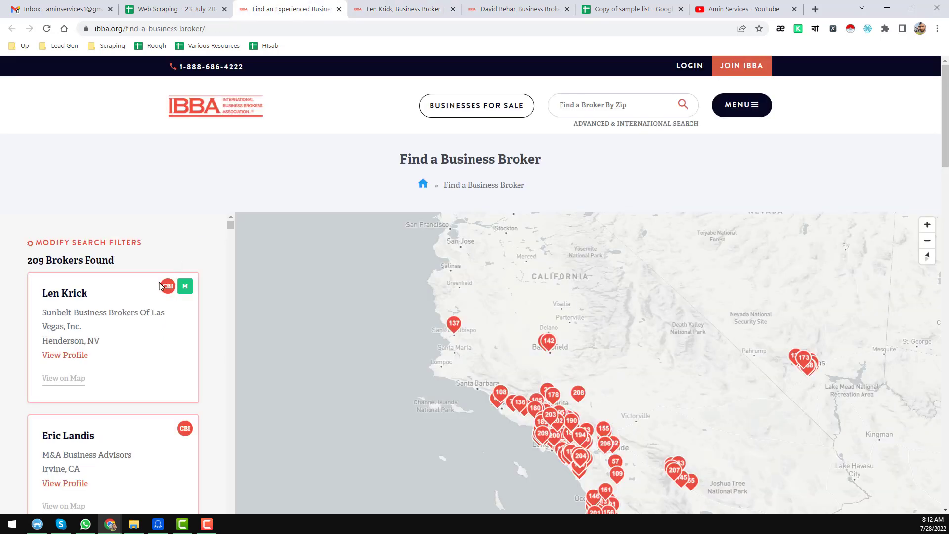
pyautogui.rightClick(76, 361)
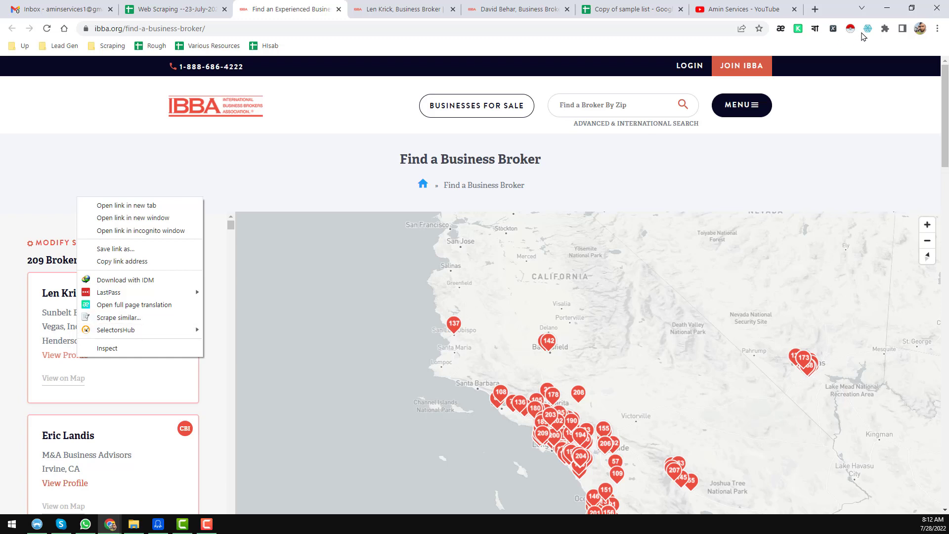
pyautogui.click(886, 28)
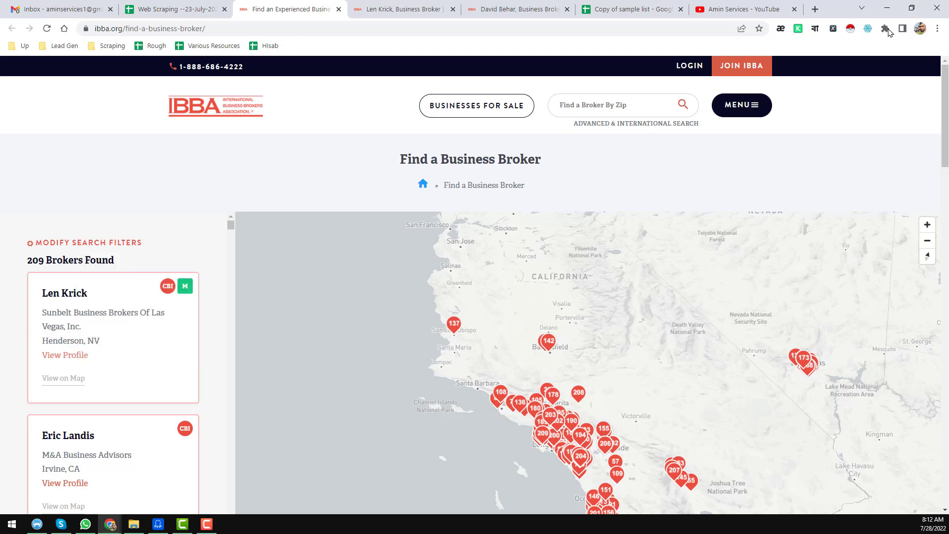
pyautogui.click(885, 29)
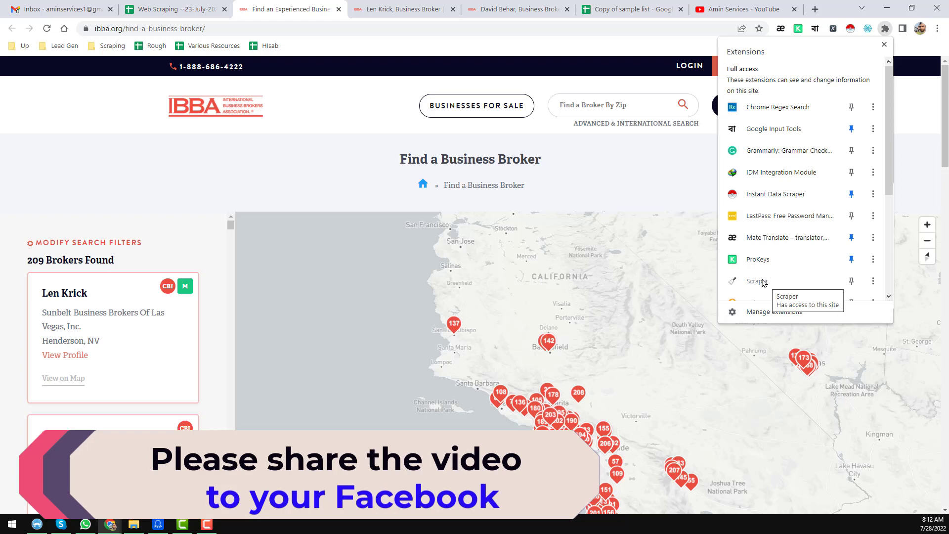
pyautogui.scroll(-1, 772, 277)
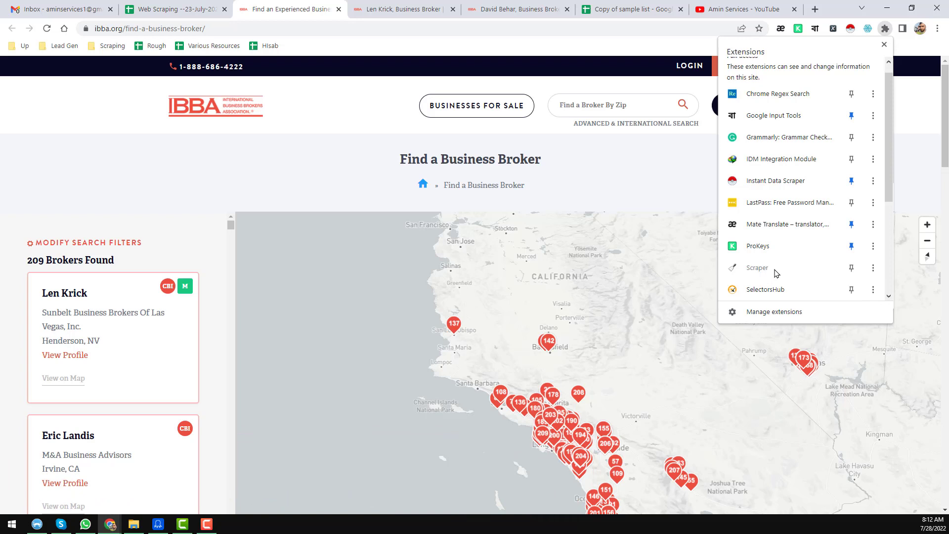
pyautogui.click(852, 268)
# View the Scraper extension's Chrome Web Store page and close it to get back to the broker results
pyautogui.rightClick(868, 28)
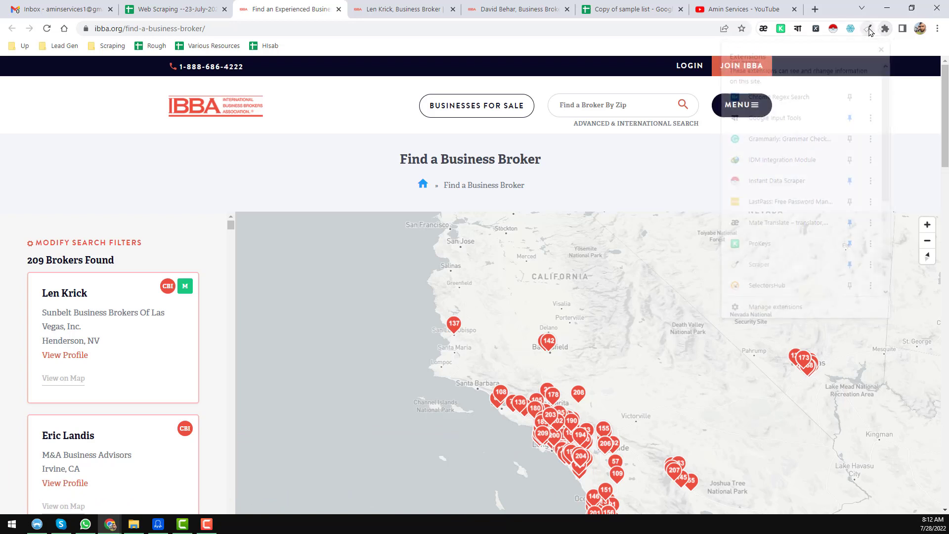
pyautogui.click(865, 51)
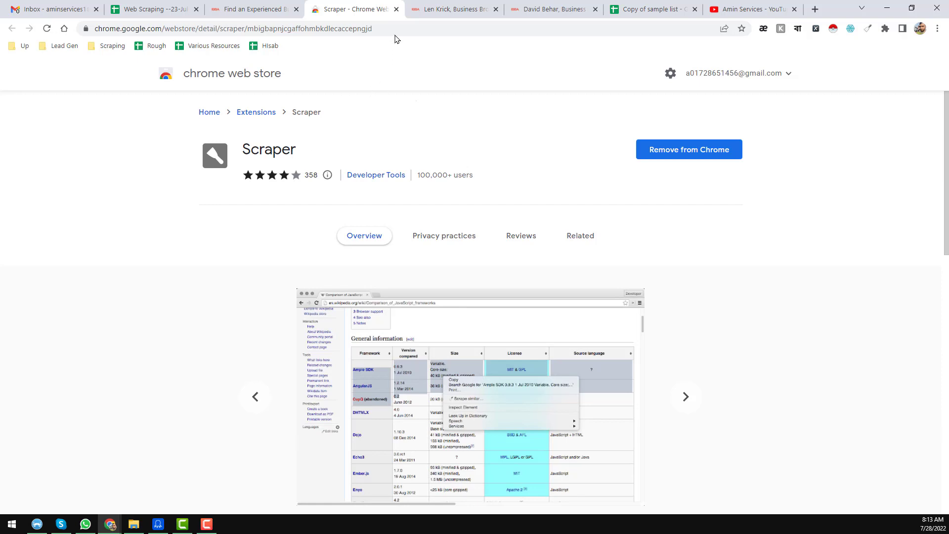
pyautogui.click(396, 10)
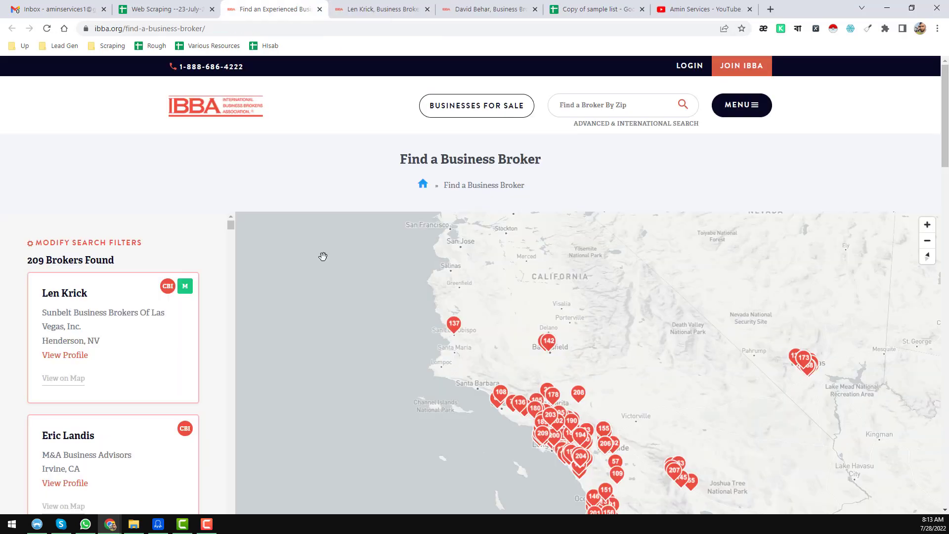
# Scrape all links similar to the first broker's View Profile link, copy the results to the clipboard and close Scraper
pyautogui.rightClick(71, 359)
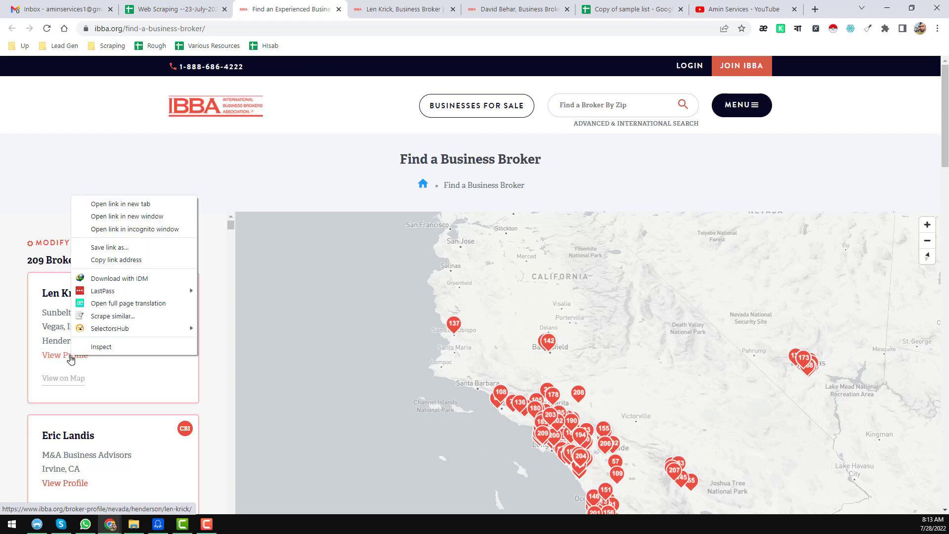
pyautogui.click(112, 316)
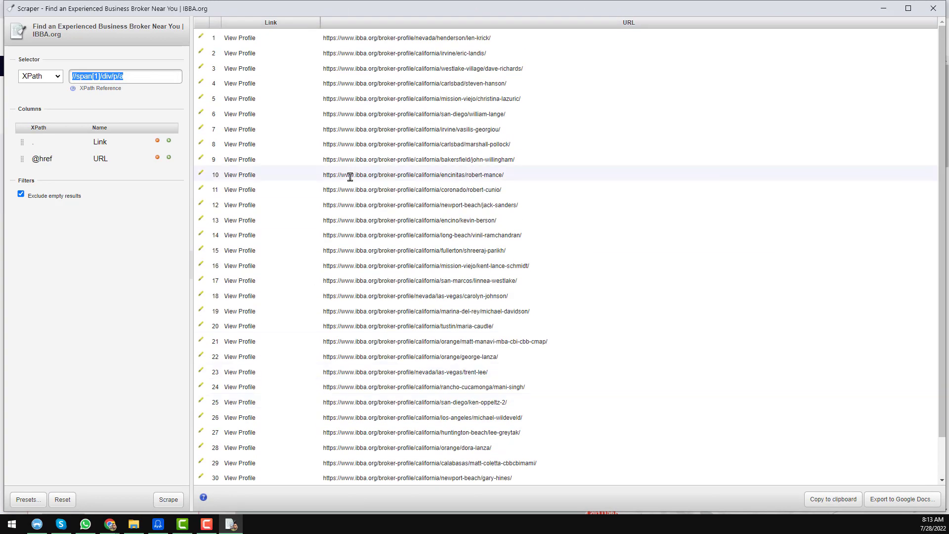
pyautogui.scroll(-1, 296, 347)
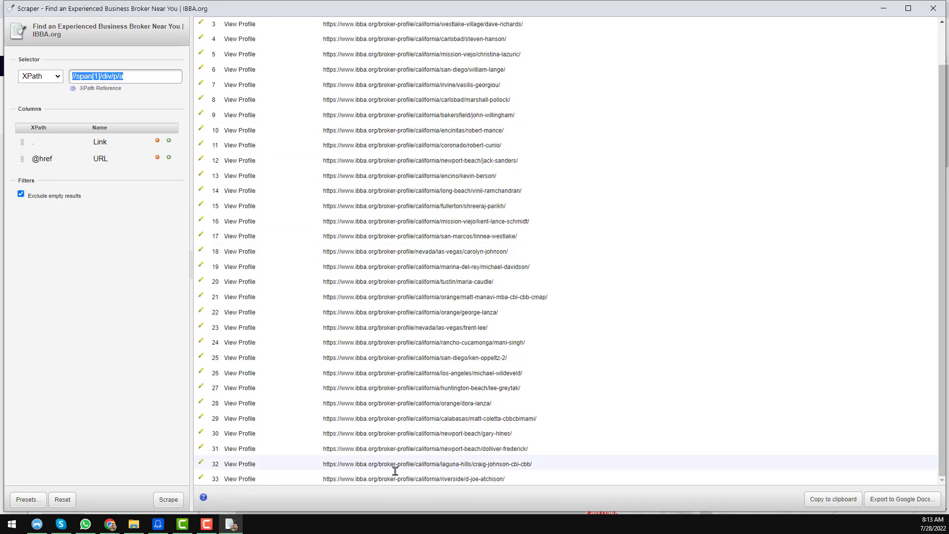
pyautogui.click(840, 501)
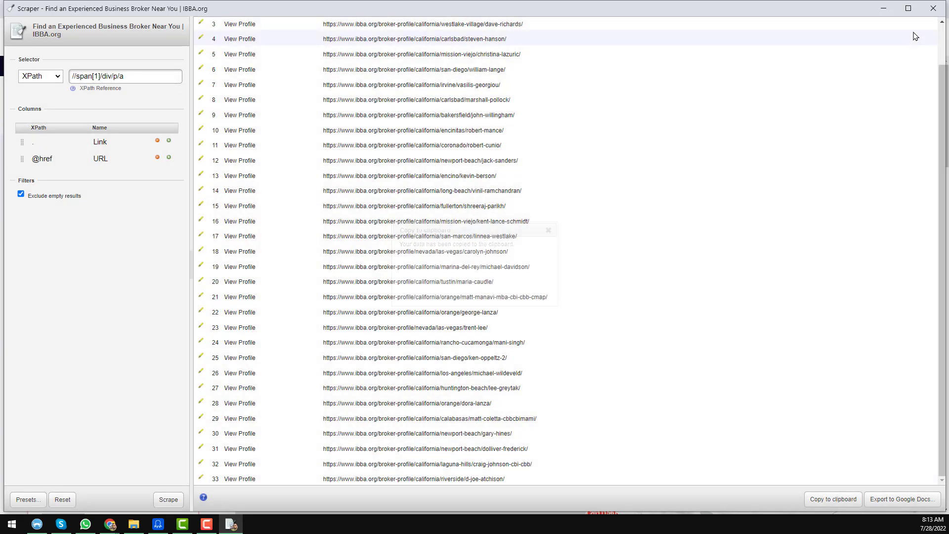
pyautogui.click(936, 11)
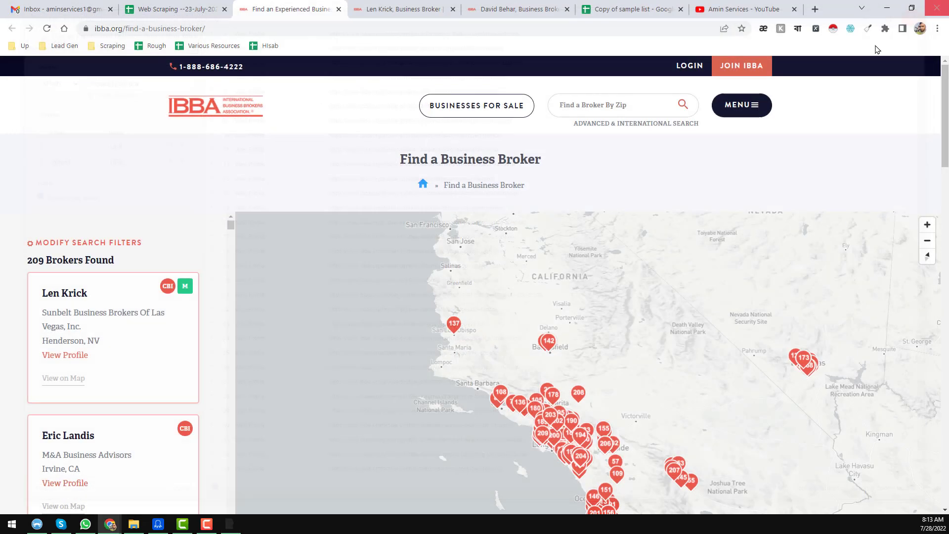
# Create a blank Google Sheets spreadsheet in a new tab and paste the scraped profile links starting at cell A1
pyautogui.click(816, 8)
pyautogui.click(418, 286)
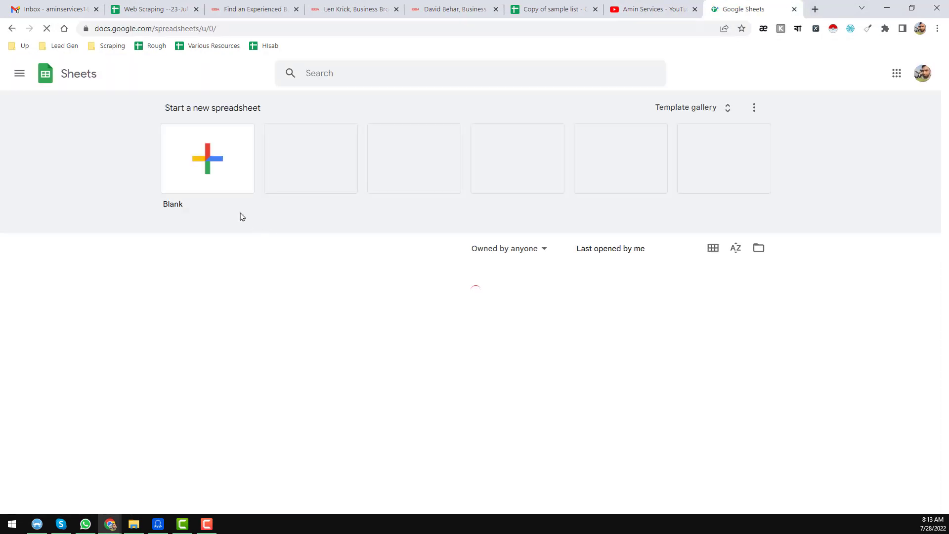
pyautogui.click(222, 166)
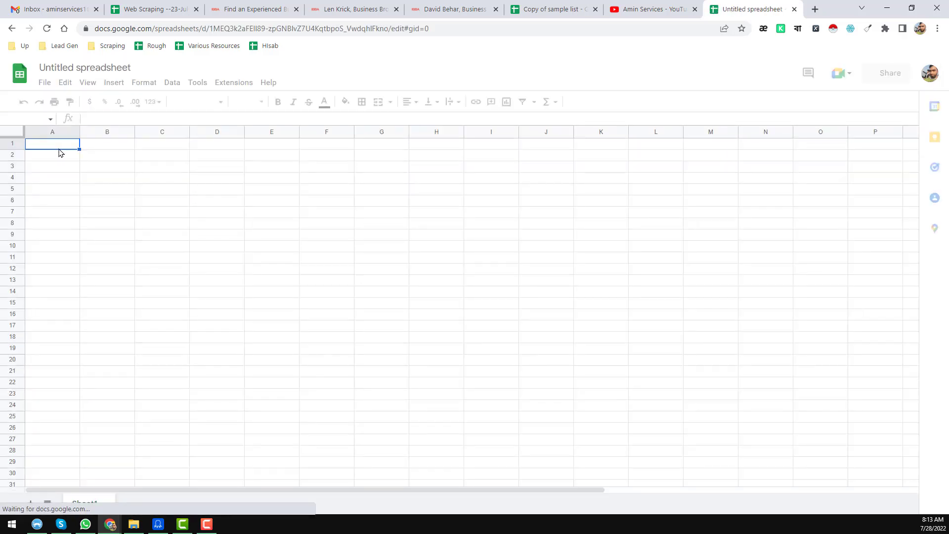
pyautogui.hotkey('ctrl', 'v')
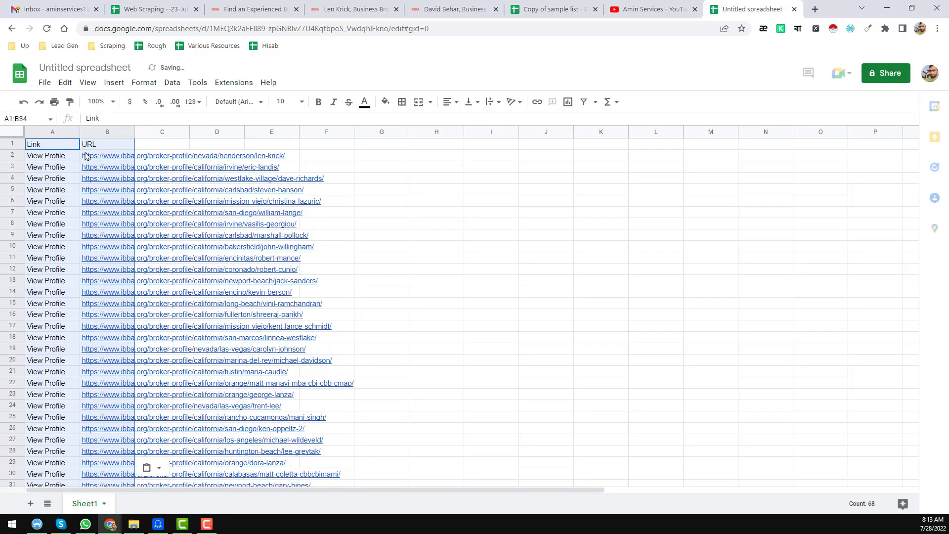
# Freeze the Link and URL header row of the new spreadsheet
pyautogui.click(12, 143)
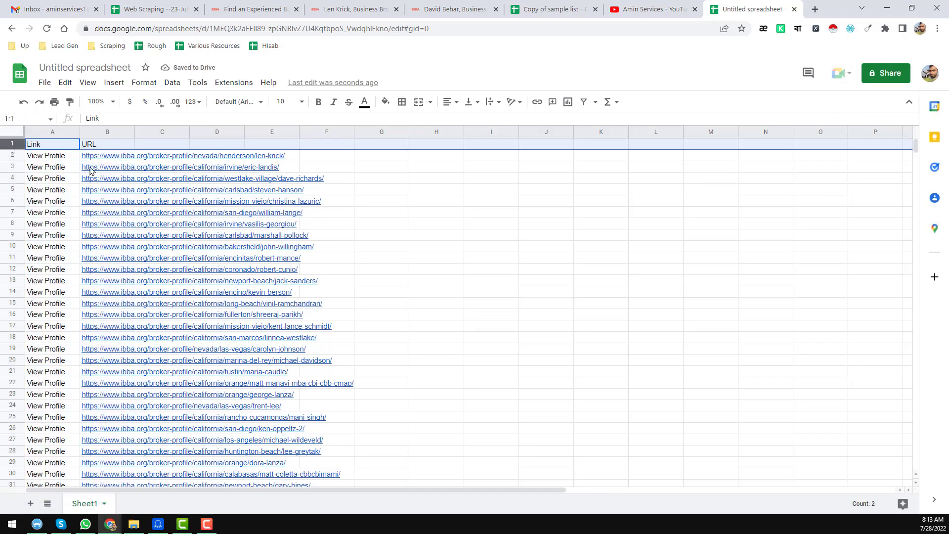
pyautogui.click(95, 88)
pyautogui.moveTo(123, 121)
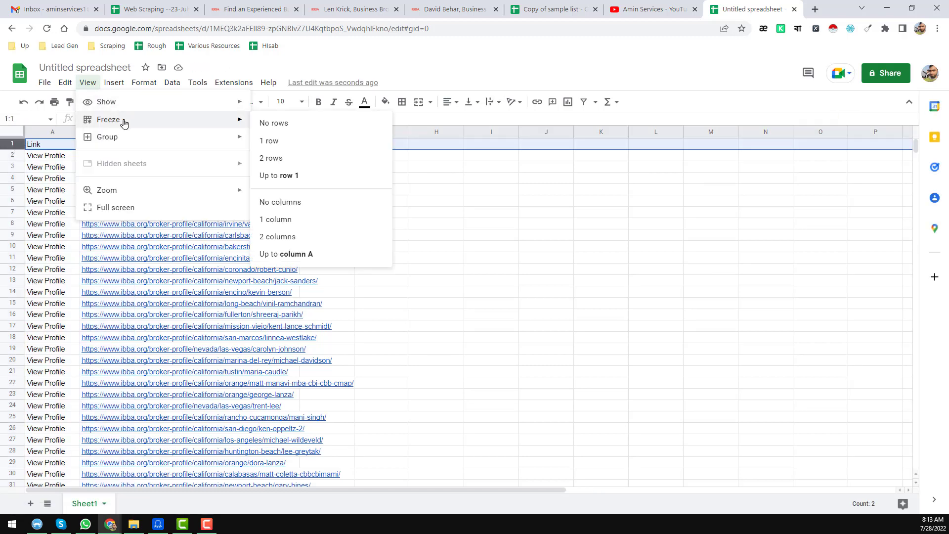
pyautogui.click(280, 148)
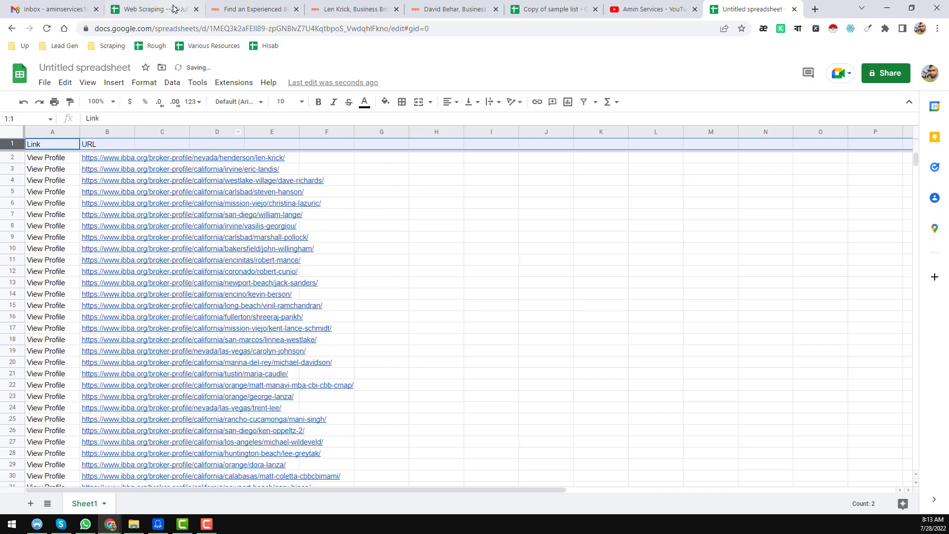
# Return to the IBBA results and look through the broker list down to its last entry
pyautogui.click(235, 5)
pyautogui.scroll(-15, 200, 284)
pyautogui.scroll(15, 201, 287)
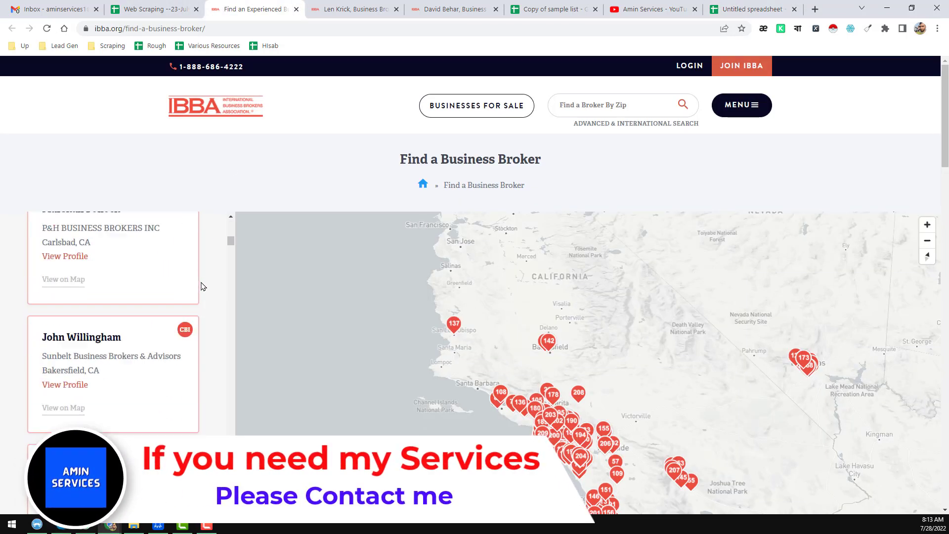
pyautogui.scroll(3, 201, 287)
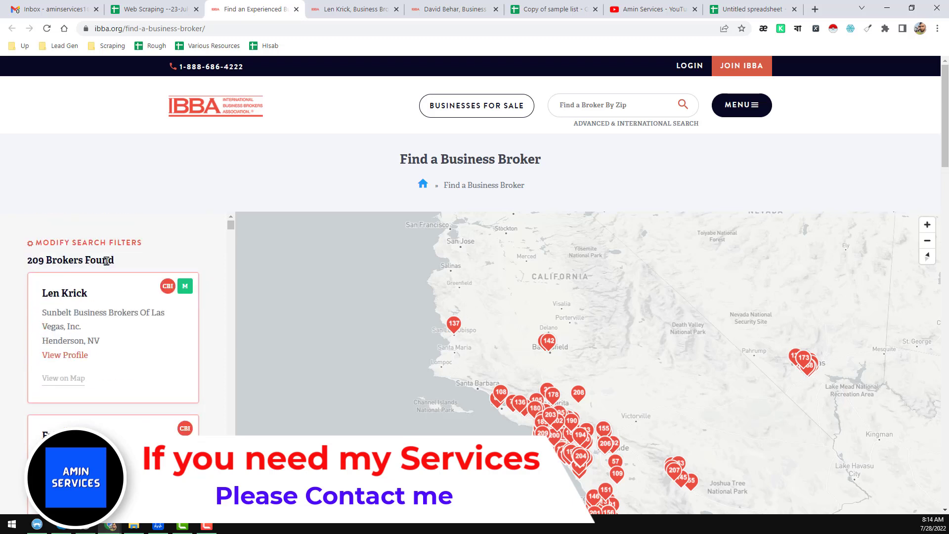
pyautogui.scroll(-10, 230, 262)
pyautogui.moveTo(230, 263); pyautogui.dragTo(213, 514)
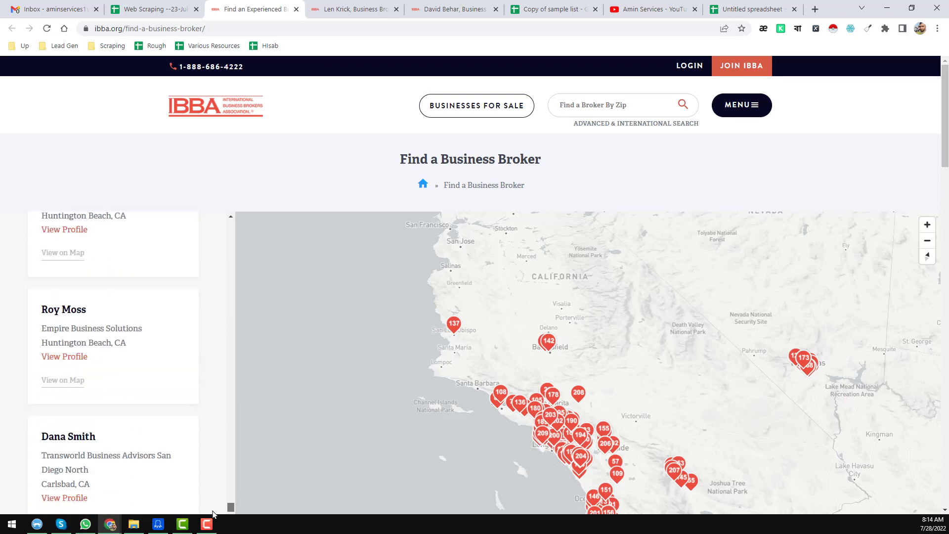
pyautogui.moveTo(945, 150); pyautogui.dragTo(938, 220)
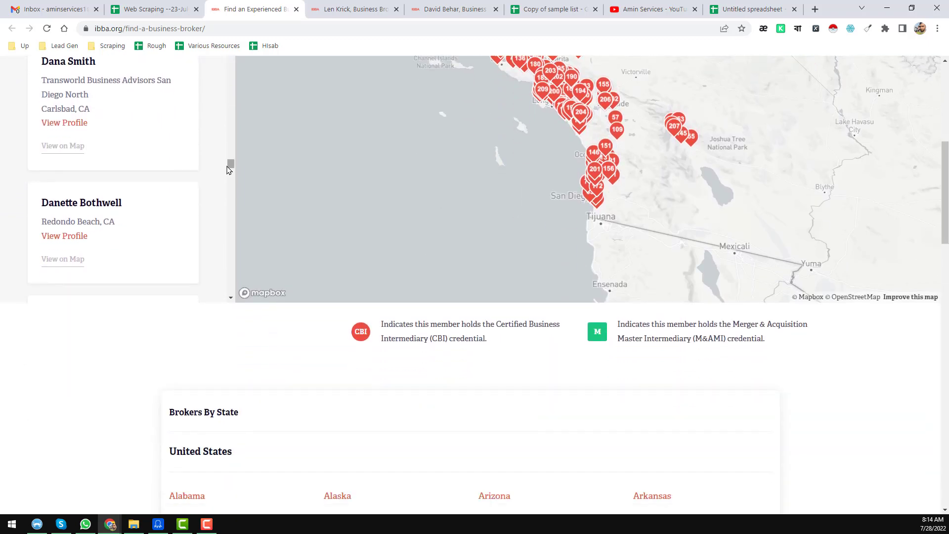
pyautogui.moveTo(230, 168); pyautogui.dragTo(214, 316)
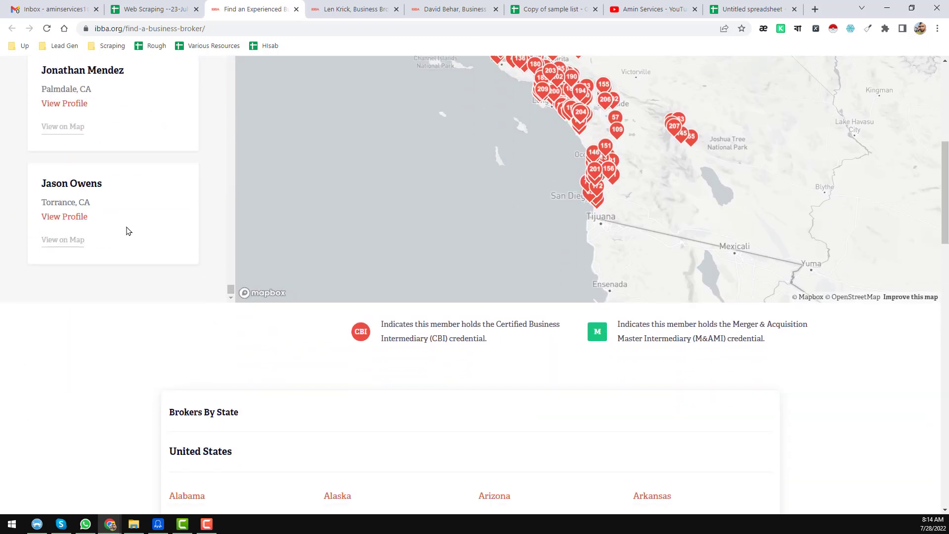
# Scrape all links similar to the last broker's View Profile link, copy the results to the clipboard and close Scraper
pyautogui.rightClick(69, 221)
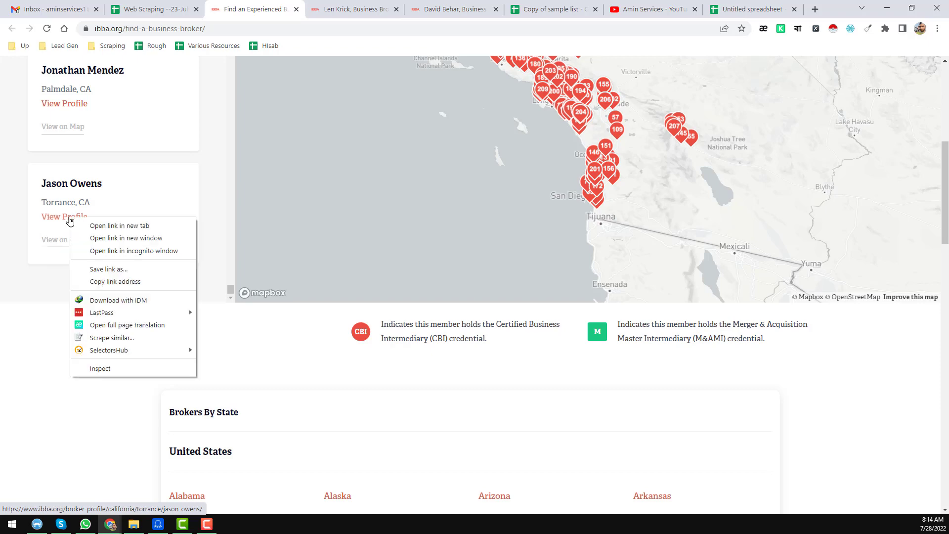
pyautogui.click(132, 338)
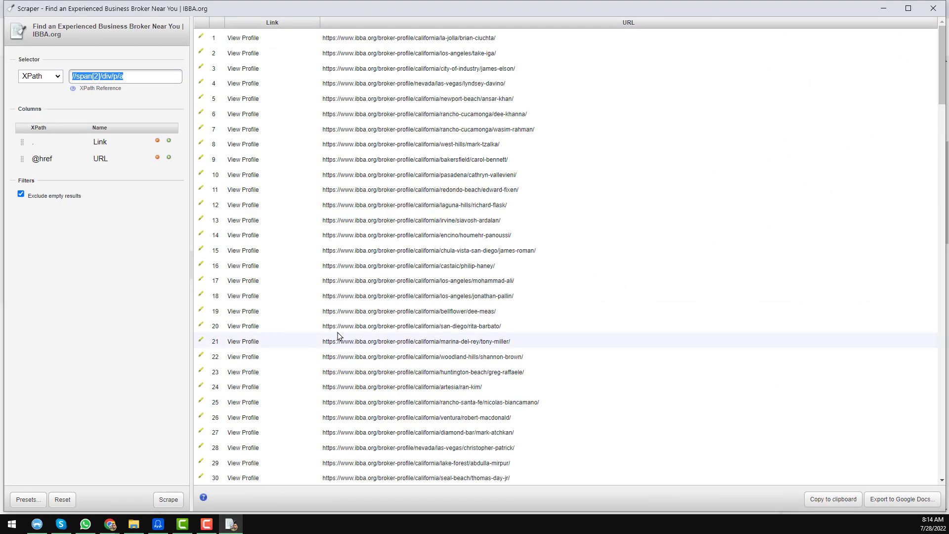
pyautogui.moveTo(935, 99); pyautogui.dragTo(935, 477)
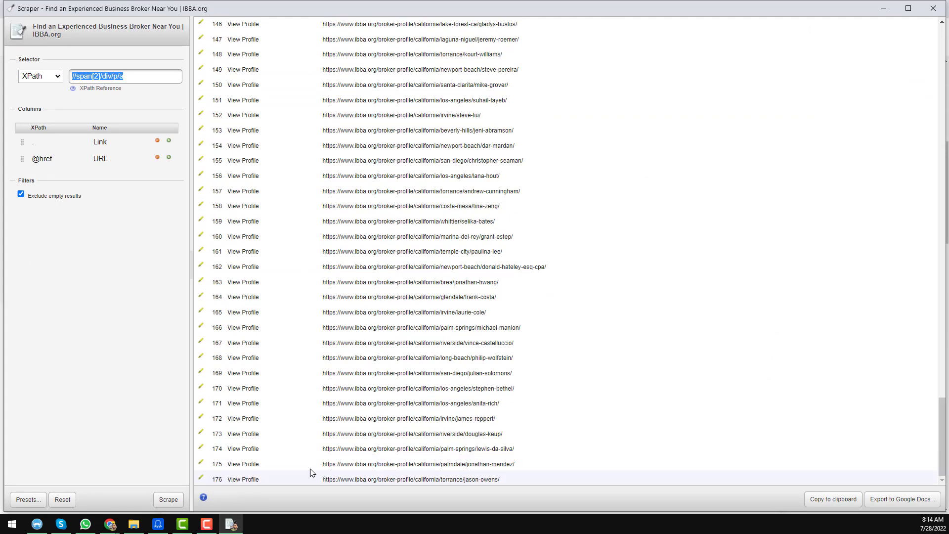
pyautogui.click(823, 501)
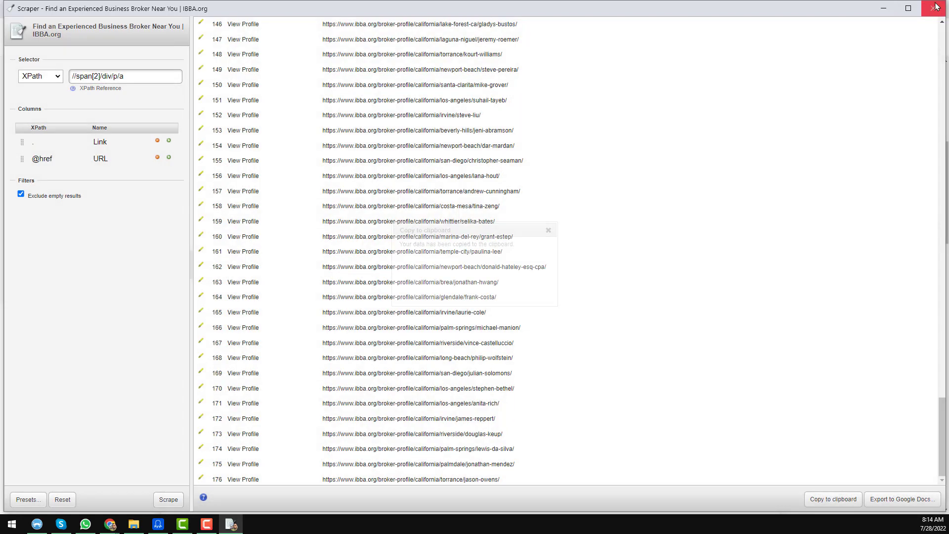
pyautogui.click(936, 6)
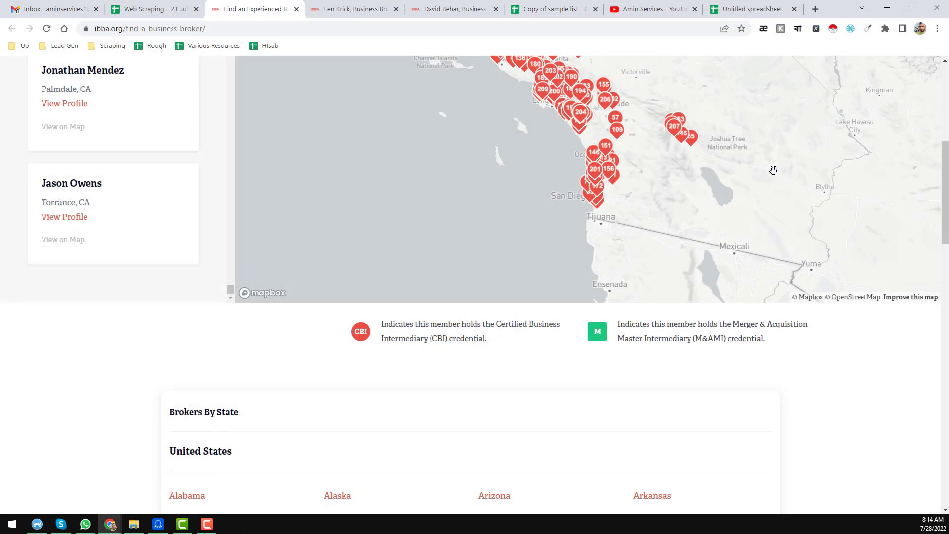
# Paste the second batch of profile links into the new spreadsheet below the existing data, starting at cell A35
pyautogui.click(743, 6)
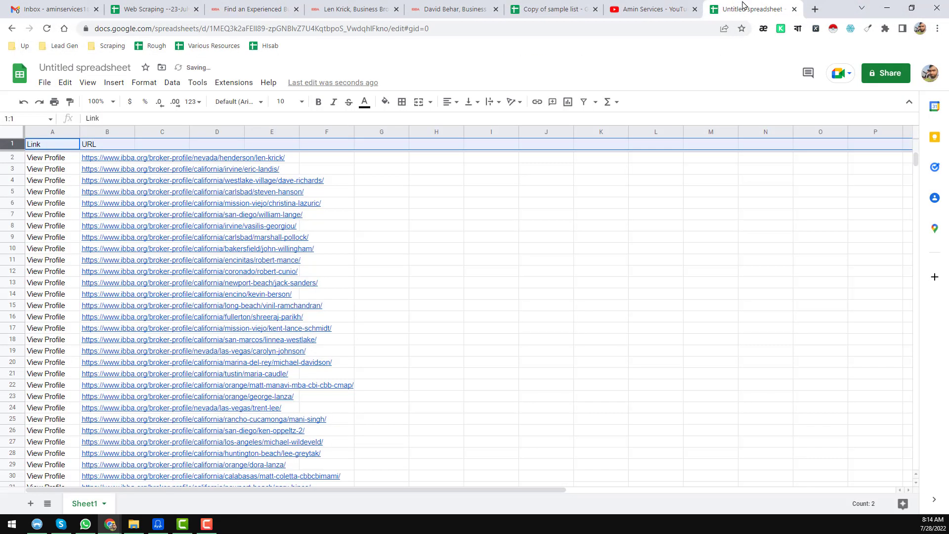
pyautogui.click(322, 298)
pyautogui.press('Left')
pyautogui.hotkey('ctrl', 'Down')
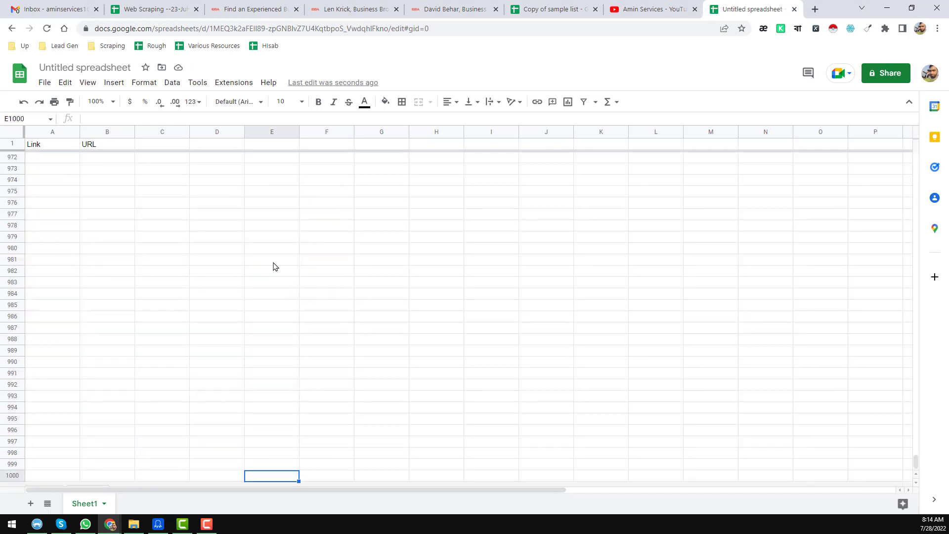
pyautogui.click(59, 374)
pyautogui.hotkey('ctrl', 'Up')
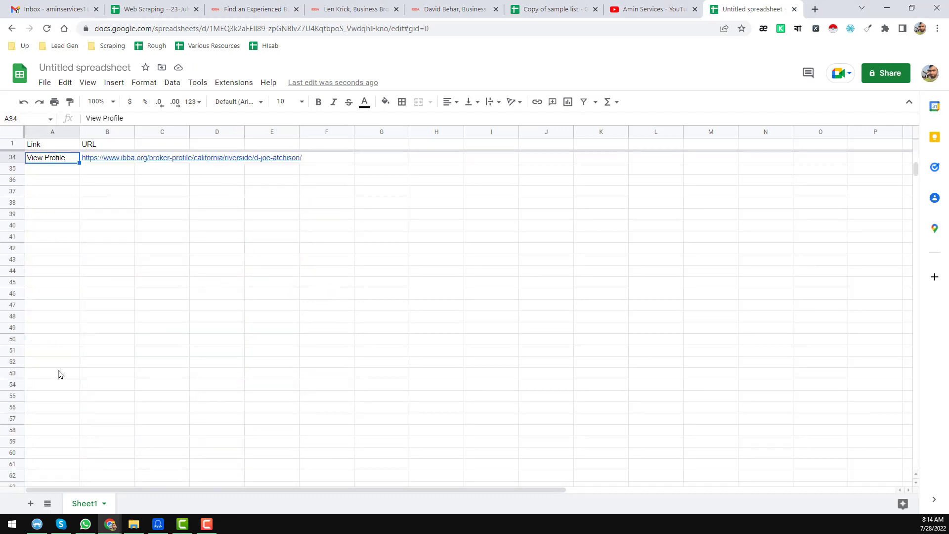
pyautogui.click(58, 227)
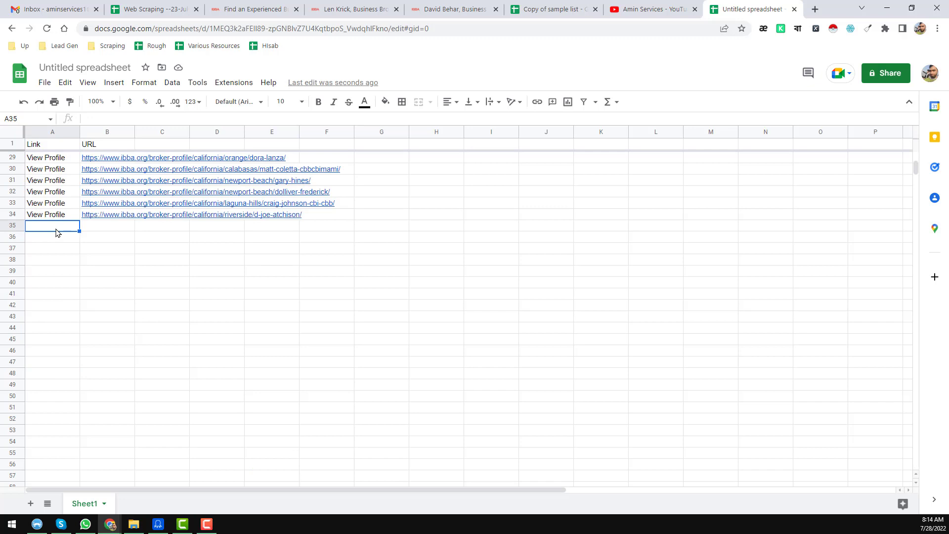
pyautogui.hotkey('ctrl', 'v')
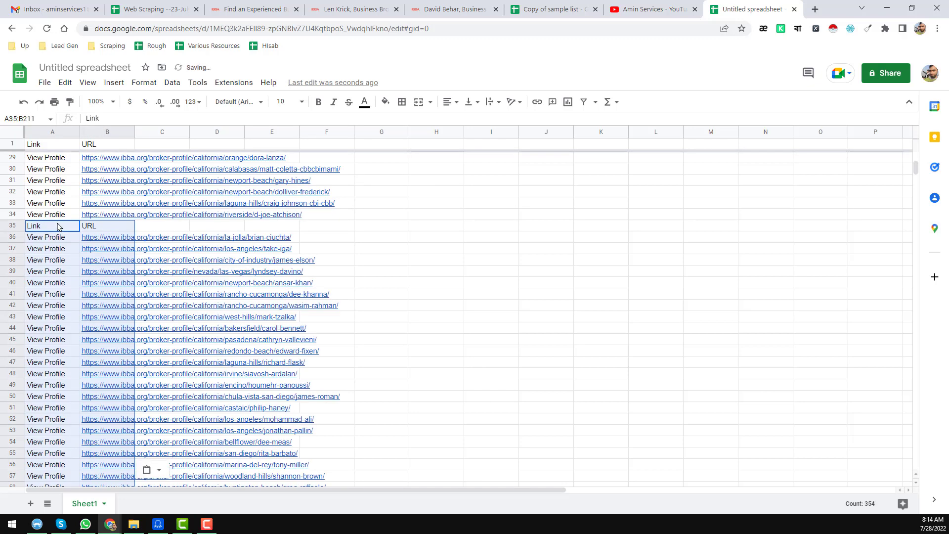
# Delete the duplicate Link and URL header row at row 35 of the spreadsheet
pyautogui.click(9, 224)
pyautogui.rightClick(9, 224)
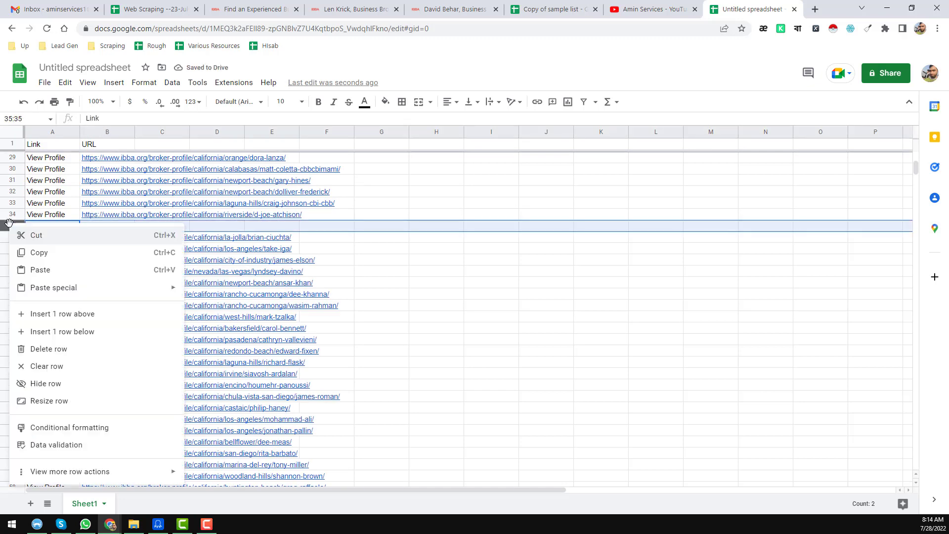
pyautogui.click(83, 350)
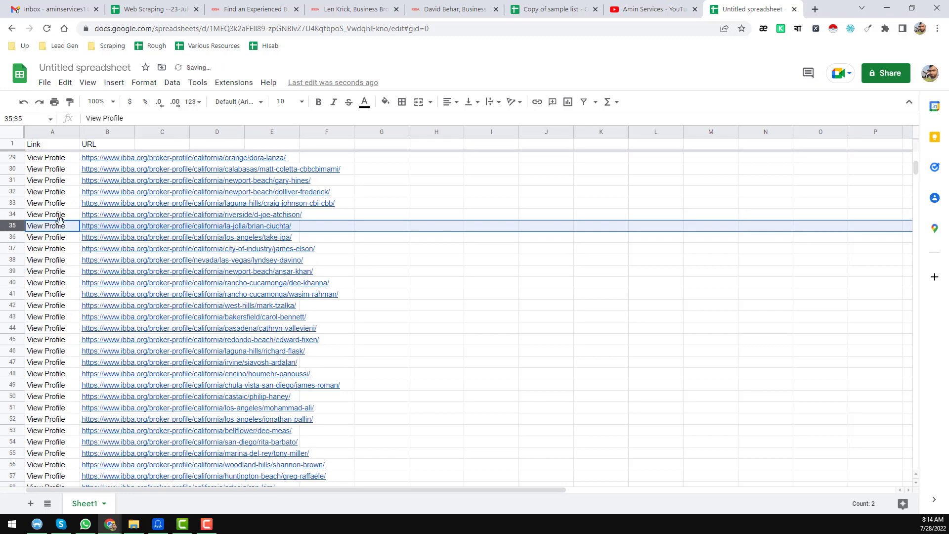
pyautogui.click(62, 226)
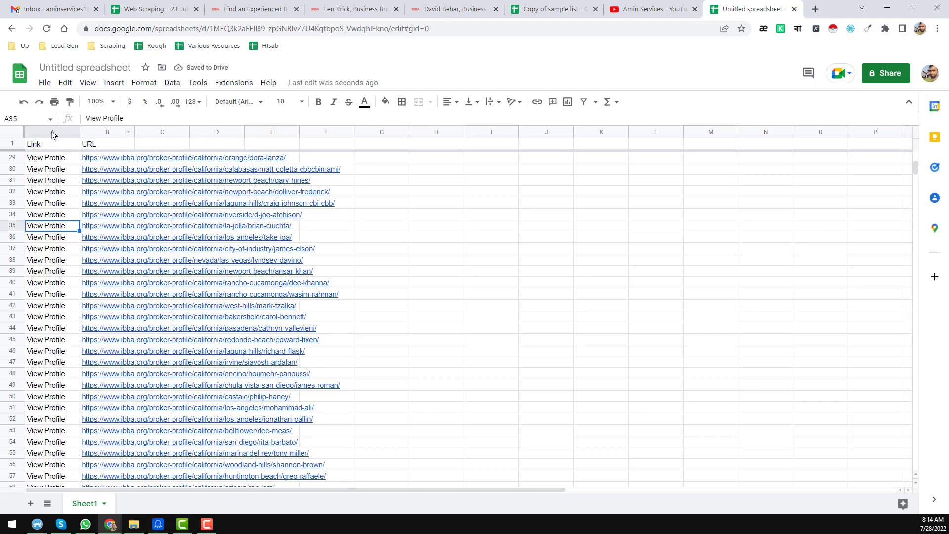
# Apply all borders to every cell of the sheet and widen column B to fit the full profile URLs
pyautogui.click(18, 133)
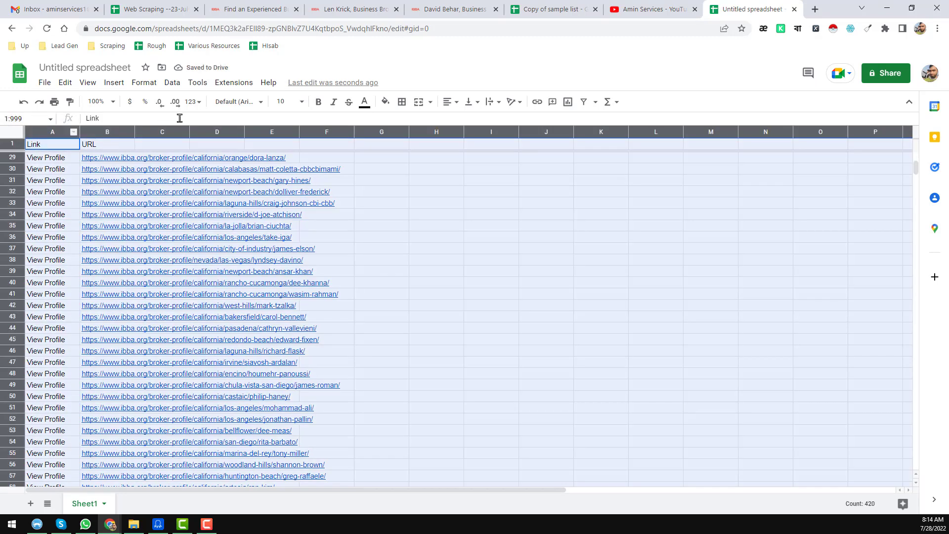
pyautogui.click(402, 102)
pyautogui.click(406, 124)
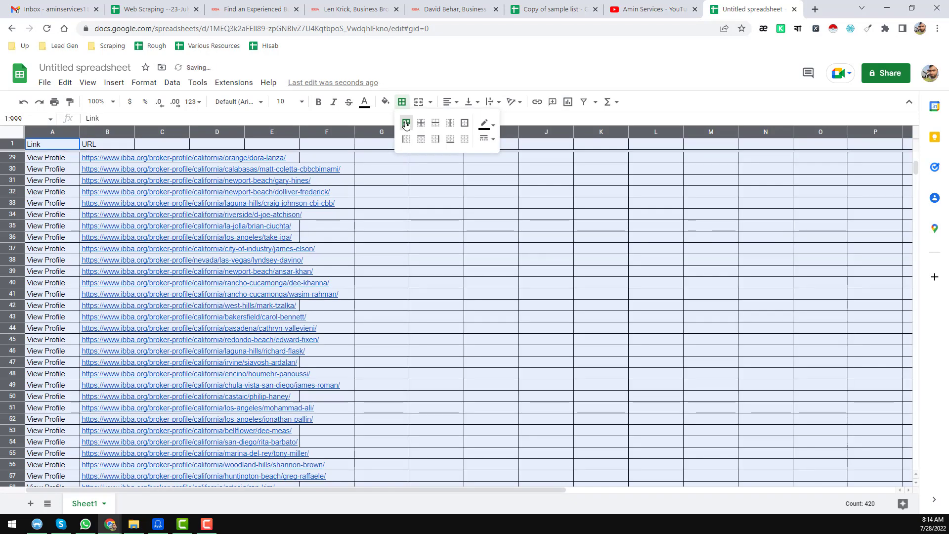
pyautogui.click(404, 236)
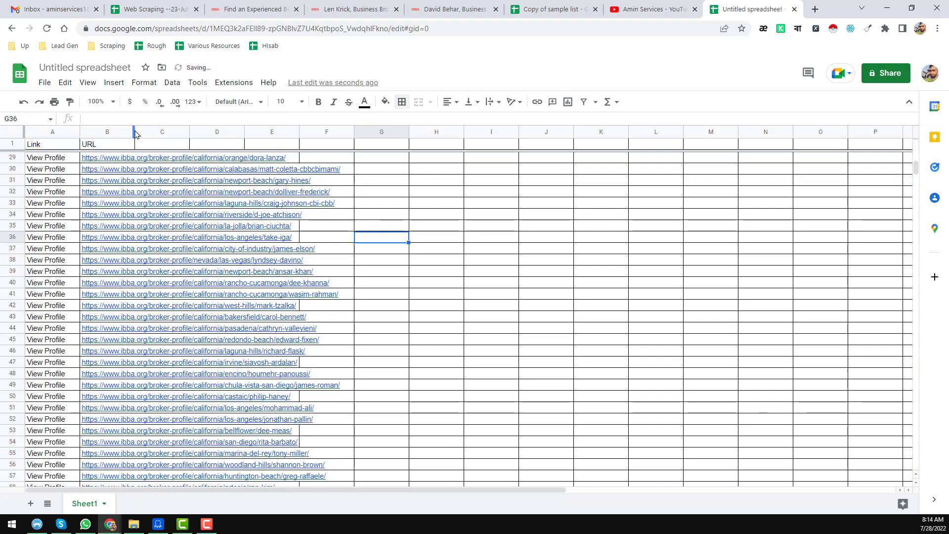
pyautogui.moveTo(135, 132); pyautogui.dragTo(386, 132)
pyautogui.click(276, 134)
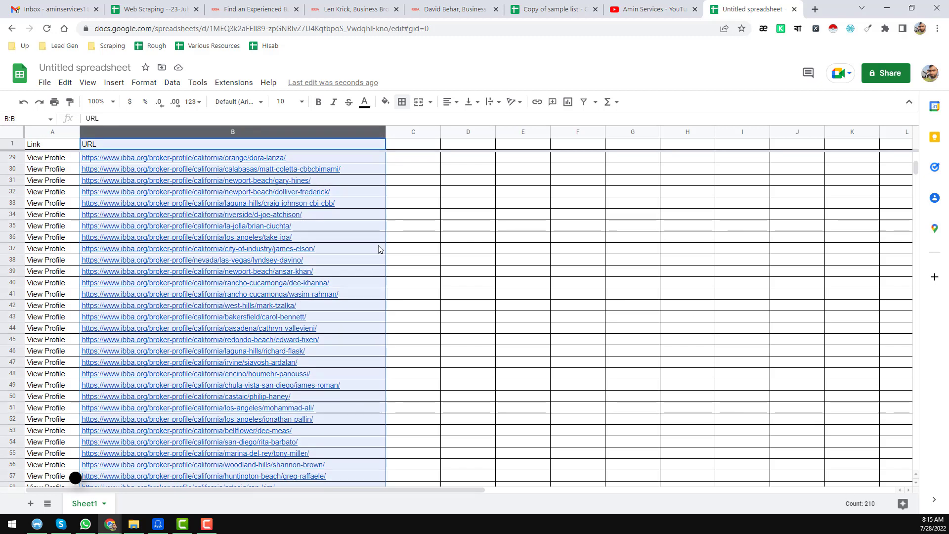
# Look through the collected profile URLs down to the last filled row and return to the start of the list
pyautogui.moveTo(318, 274)
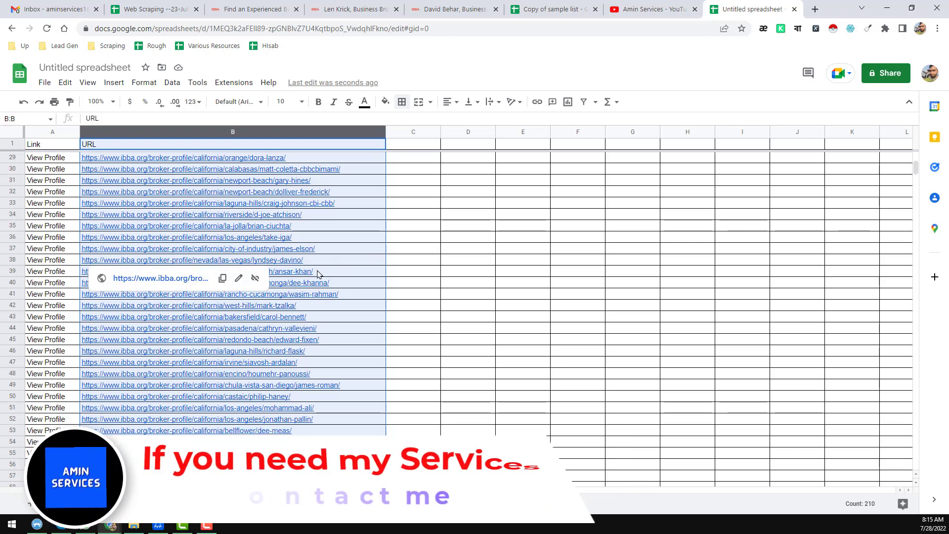
pyautogui.click(337, 225)
pyautogui.hotkey('ctrl', 'Up')
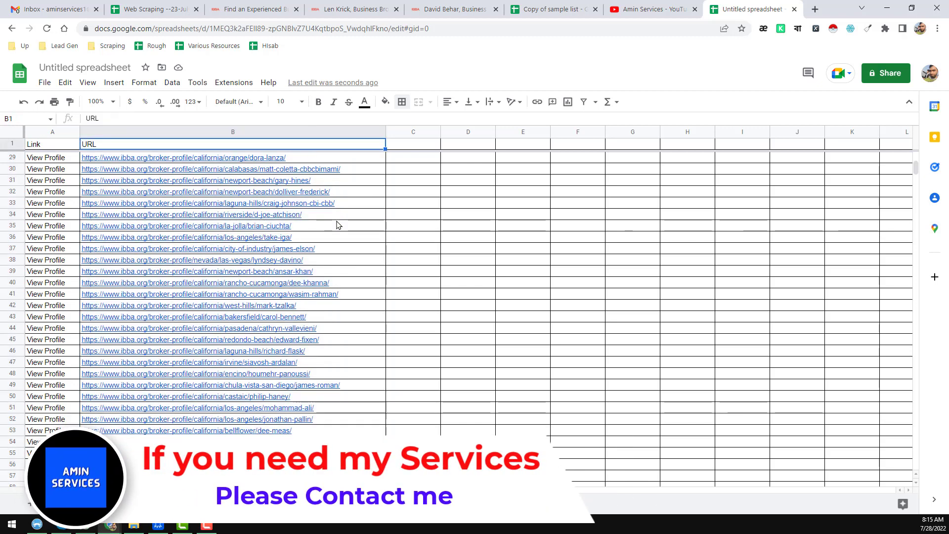
pyautogui.hotkey('ctrl', 'Down')
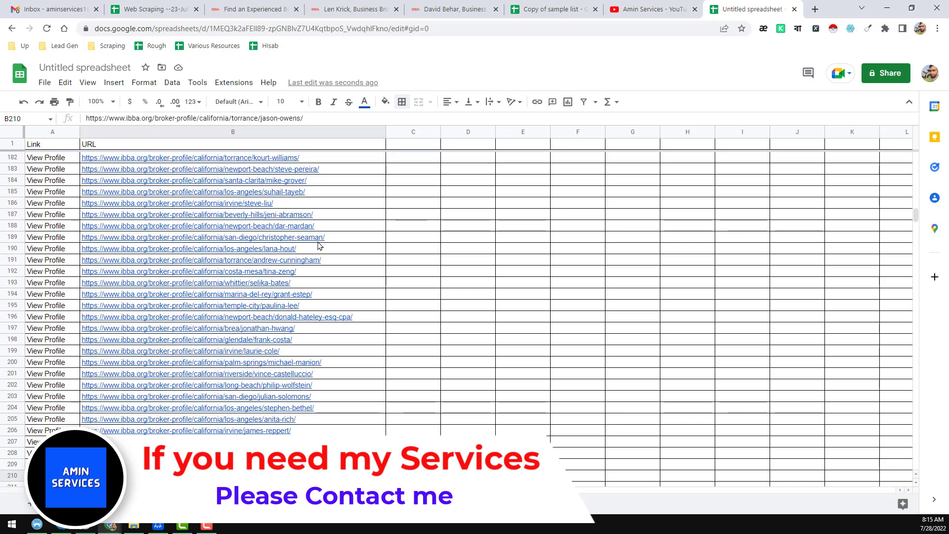
pyautogui.scroll(-4, 322, 248)
pyautogui.click(336, 319)
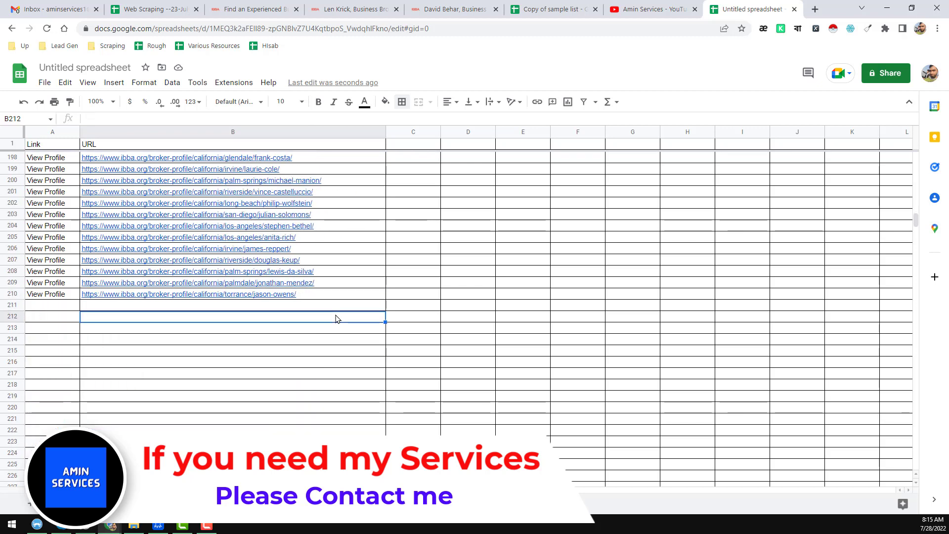
pyautogui.hotkey('ctrl', 'Home')
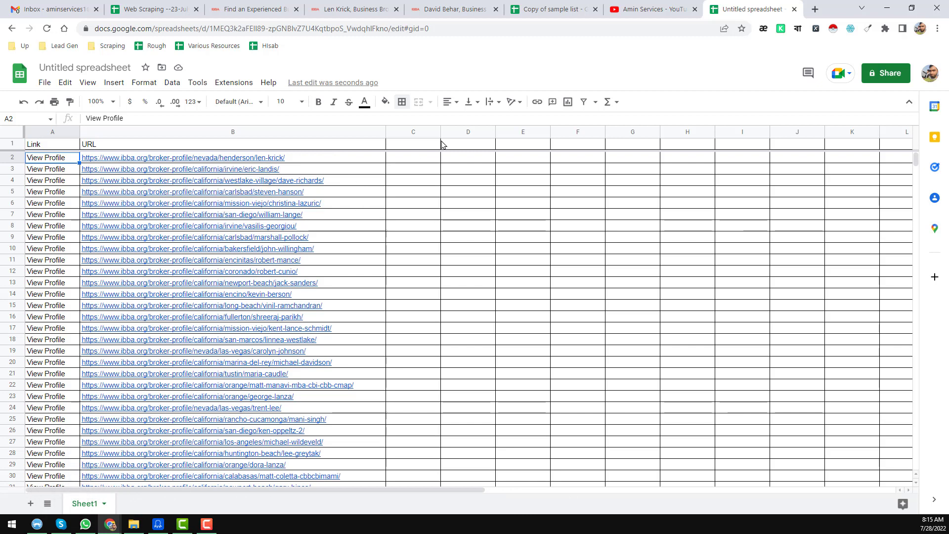
# Close the second broker's profile page and return to the first broker's profile to review its contact details
pyautogui.click(442, 5)
pyautogui.scroll(4, 384, 120)
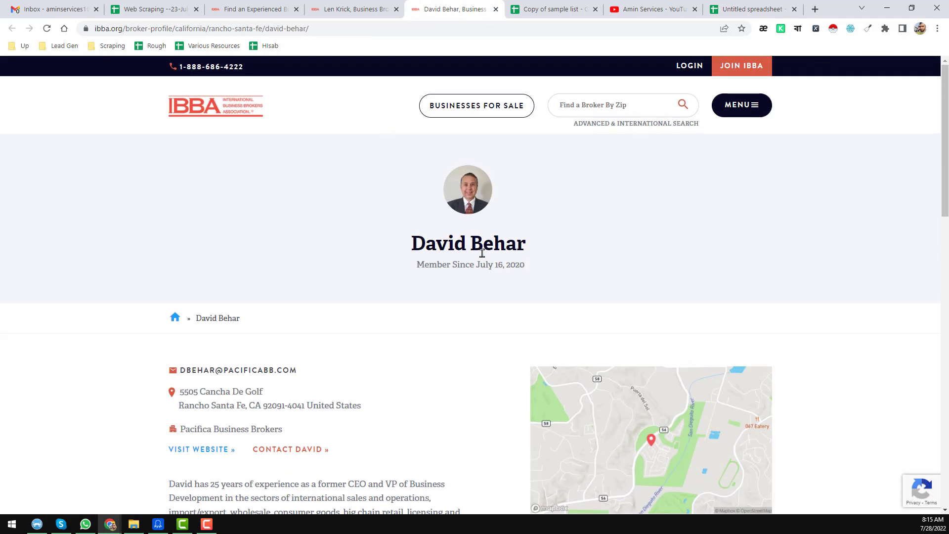
pyautogui.click(496, 9)
pyautogui.click(308, 5)
pyautogui.scroll(8, 464, 236)
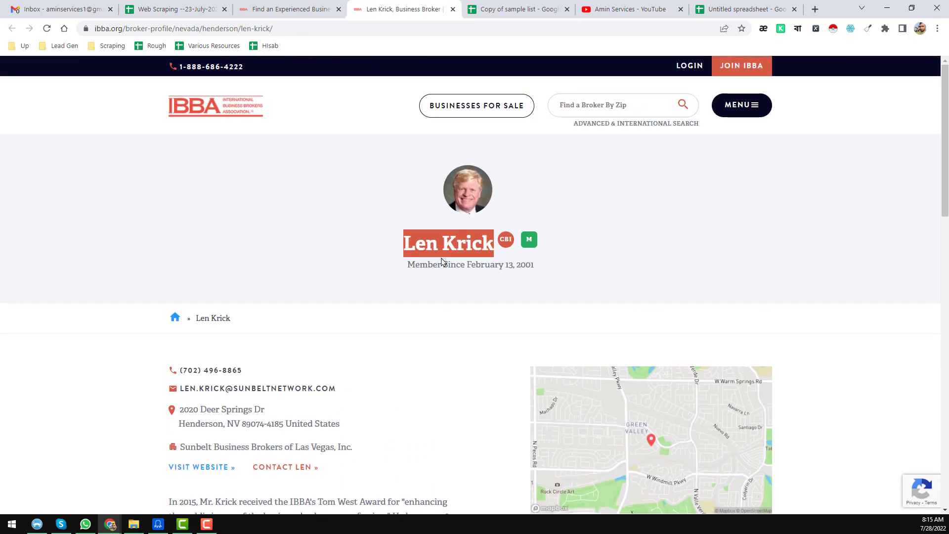
pyautogui.click(461, 276)
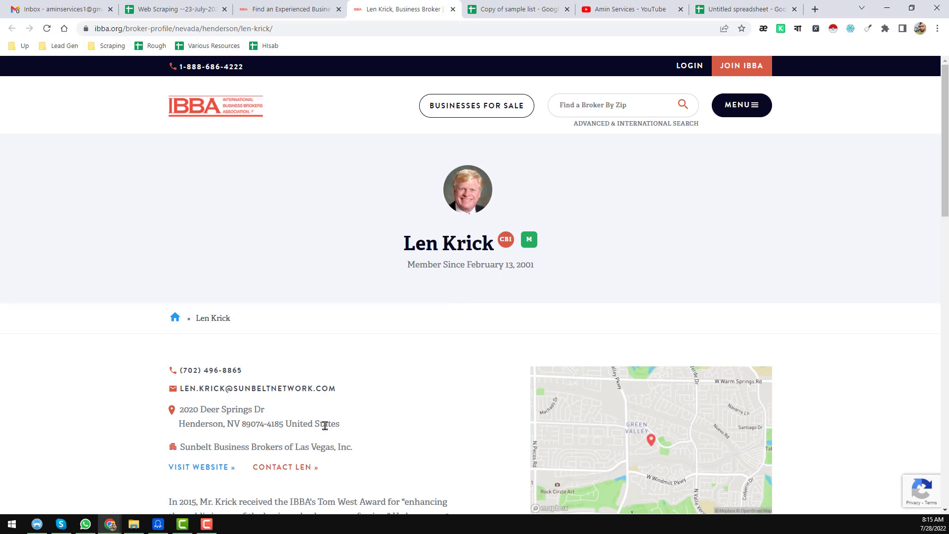
# Open the octoparse.com website in a new browser tab
pyautogui.click(159, 525)
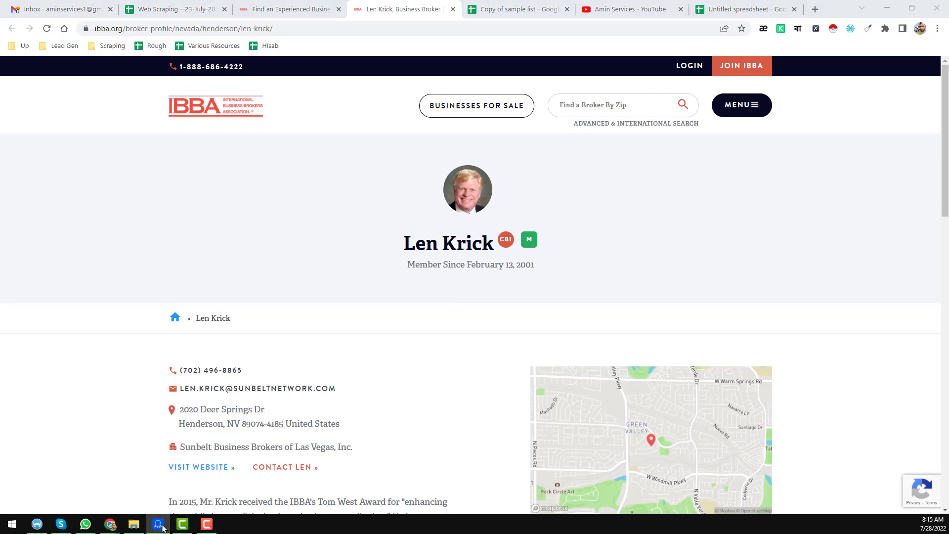
pyautogui.click(159, 526)
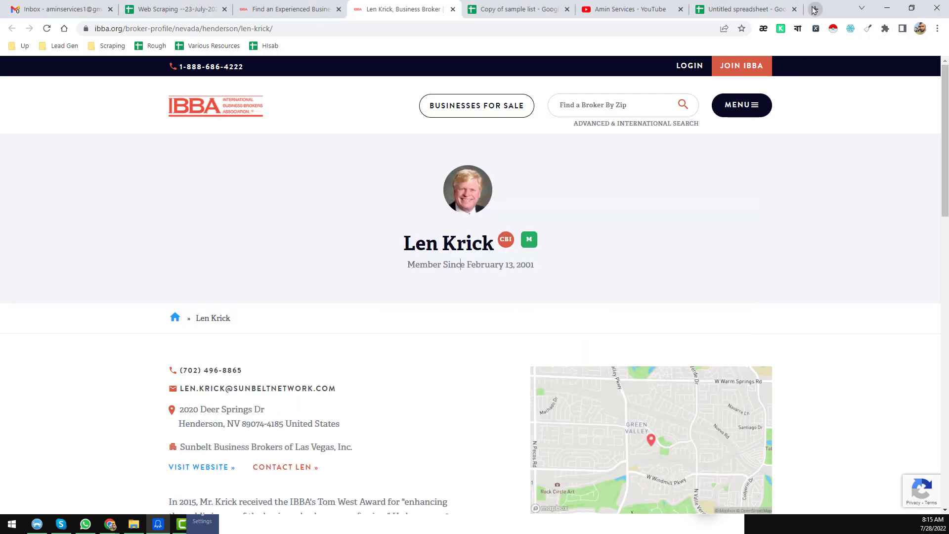
pyautogui.click(816, 9)
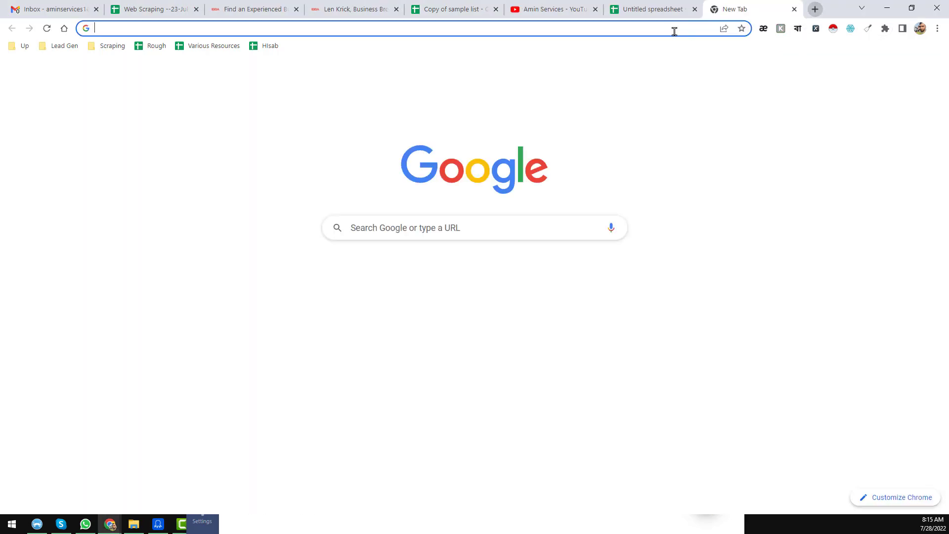
pyautogui.write('octoparse.com')
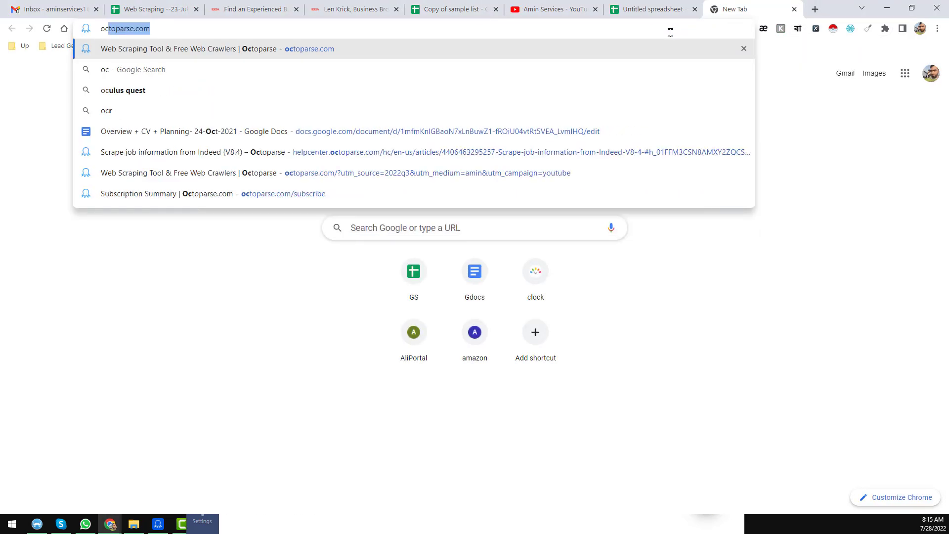
pyautogui.press('Return')
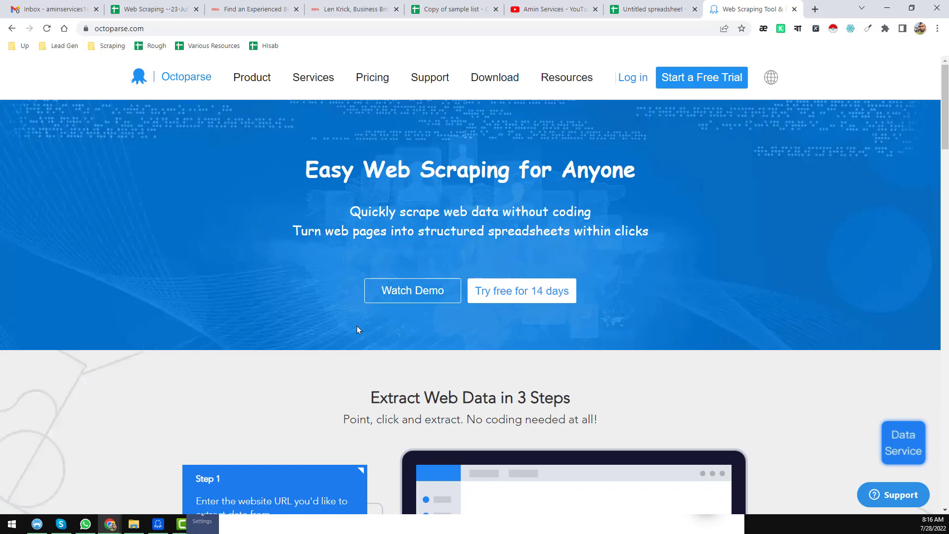
# Switch to the Octoparse desktop app to view its home screen, and return to the Chrome window
pyautogui.click(158, 524)
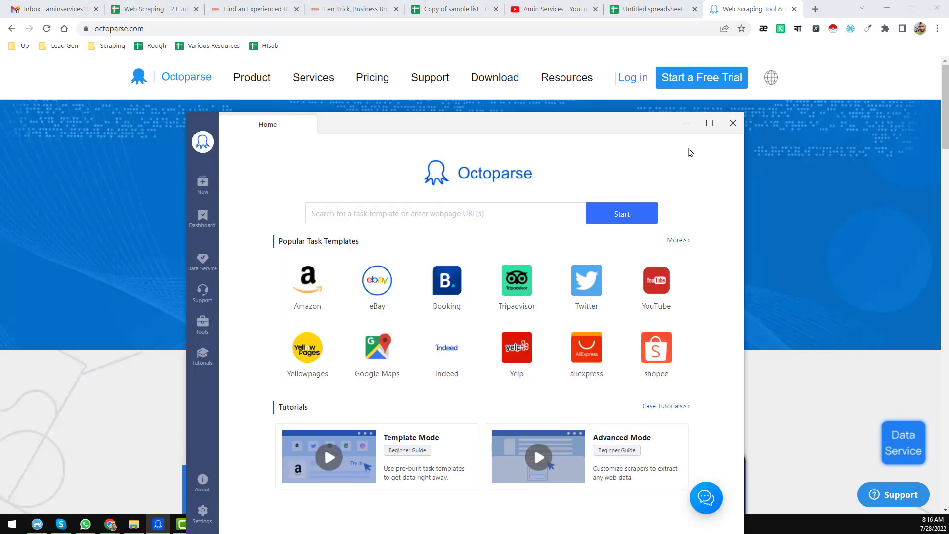
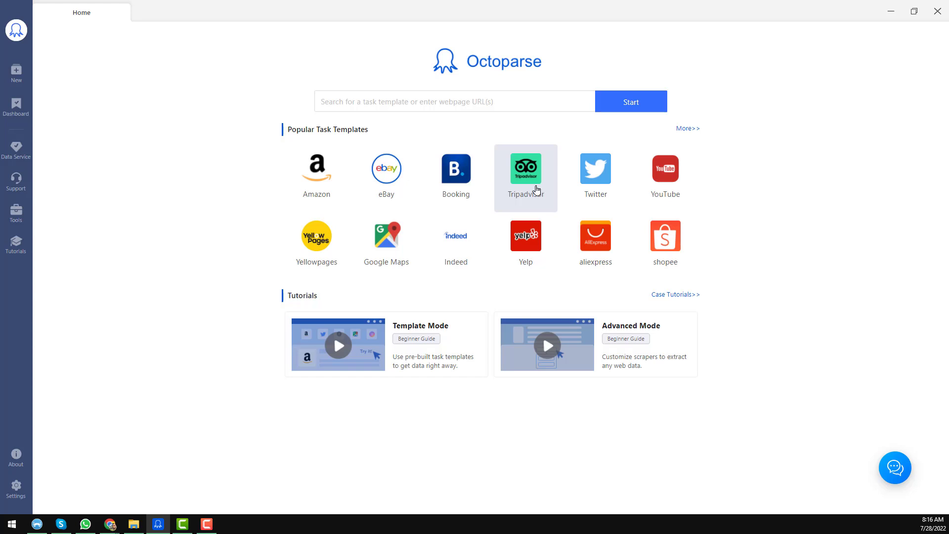
pyautogui.click(417, 102)
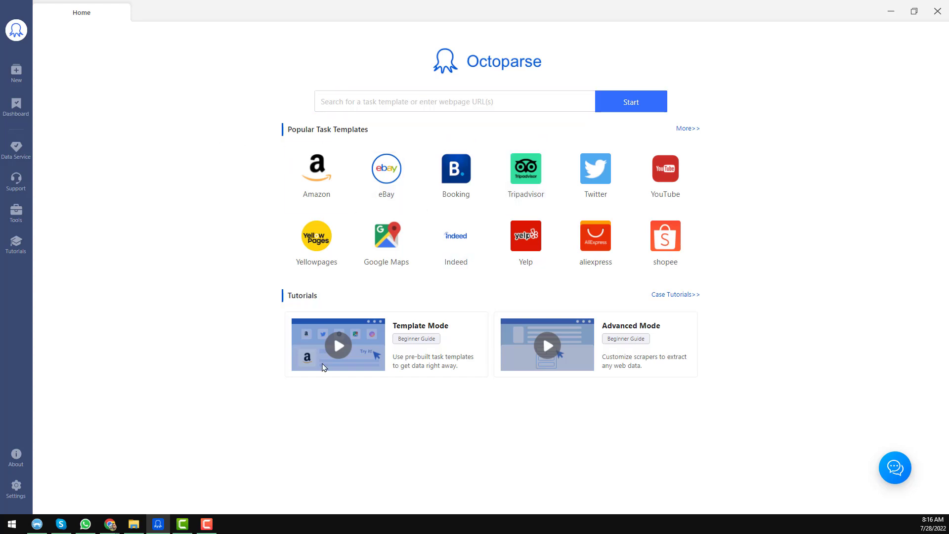
pyautogui.moveTo(110, 524)
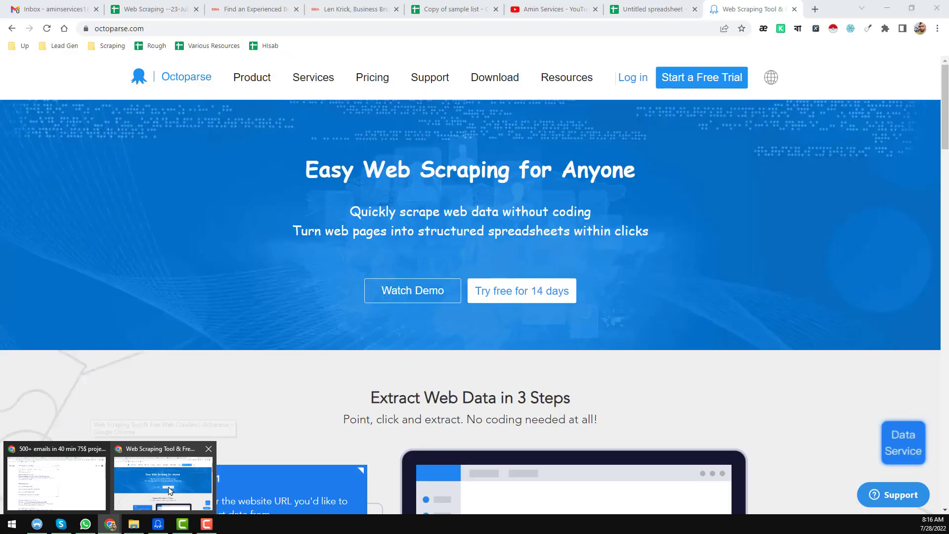
pyautogui.click(169, 490)
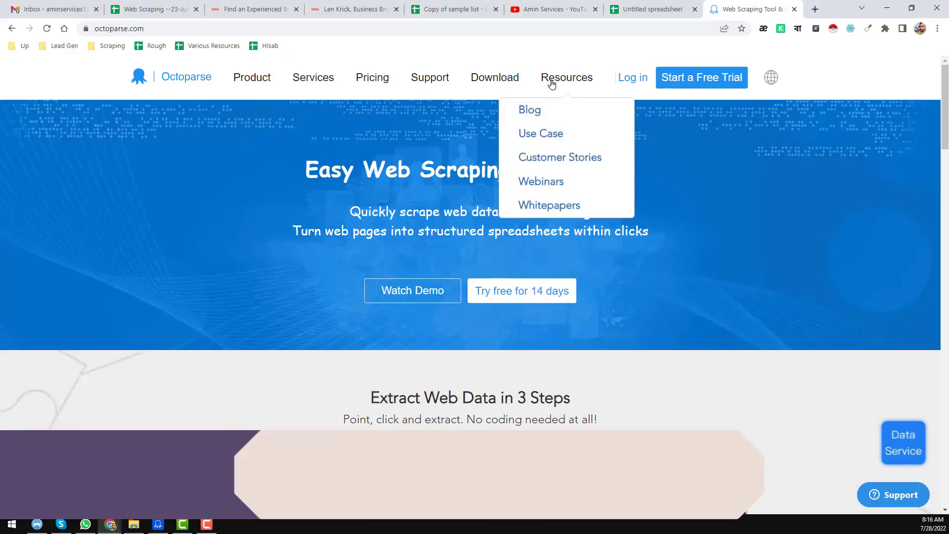
# Check the first URL in the new spreadsheet and copy the web address of the first broker's open profile page
pyautogui.click(641, 7)
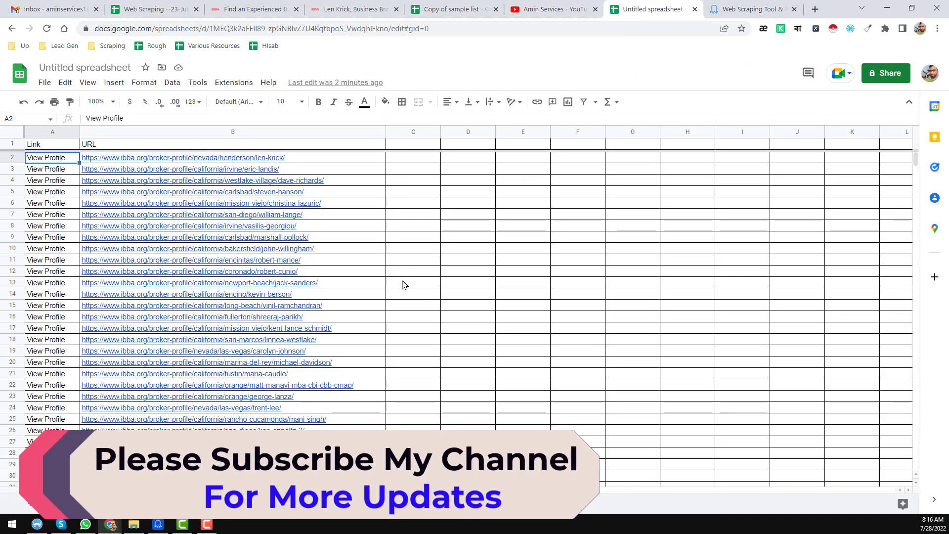
pyautogui.click(366, 159)
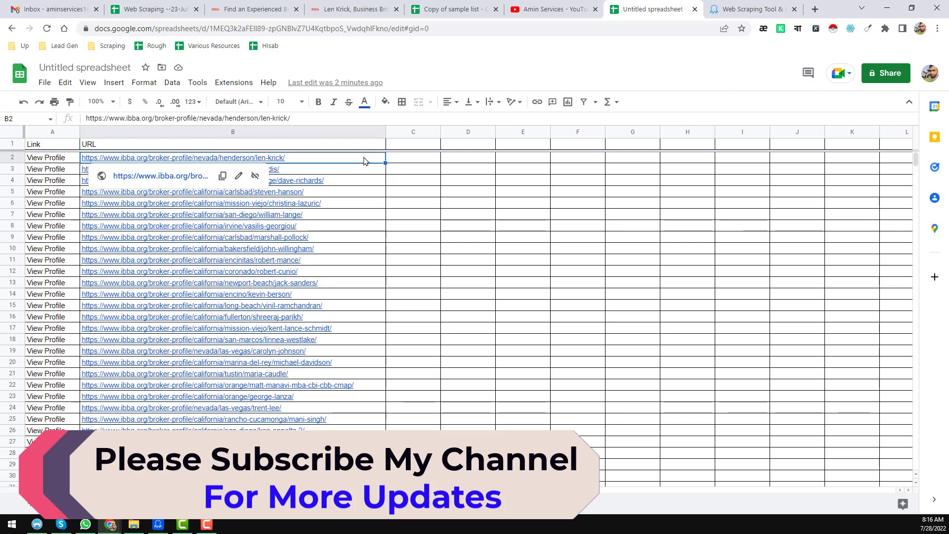
pyautogui.click(356, 9)
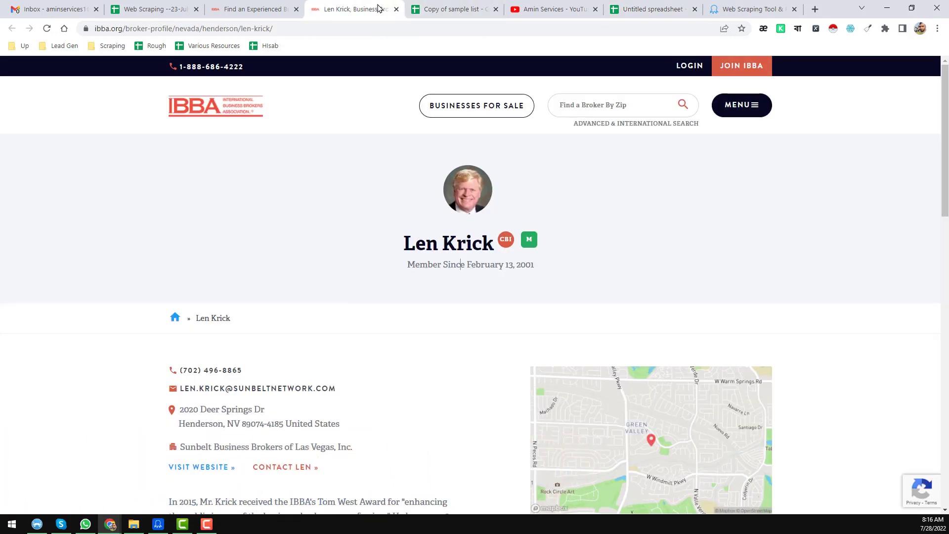
pyautogui.click(393, 29)
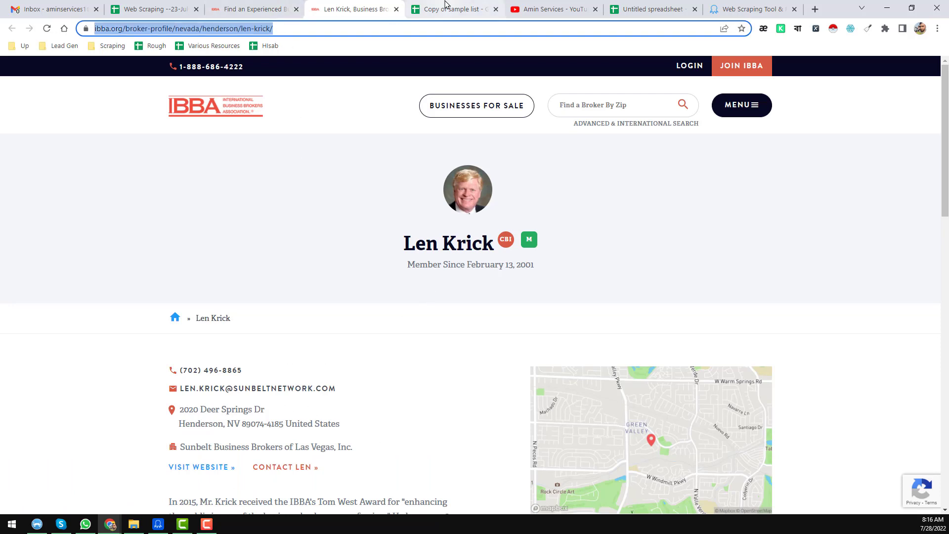
pyautogui.click(405, 7)
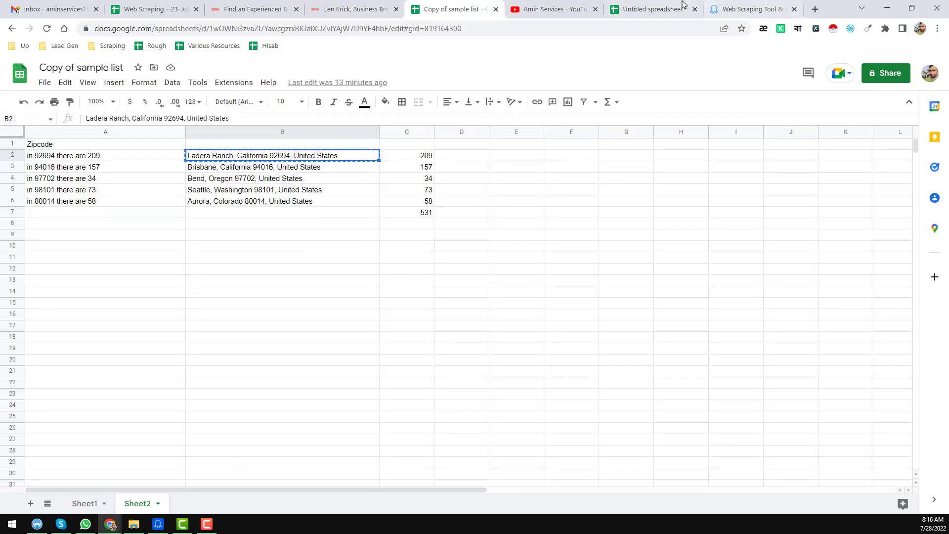
# Search the new spreadsheet for the copied profile URL and select the matching cell in the URL column
pyautogui.click(653, 9)
pyautogui.click(416, 250)
pyautogui.hotkey('ctrl', 'f')
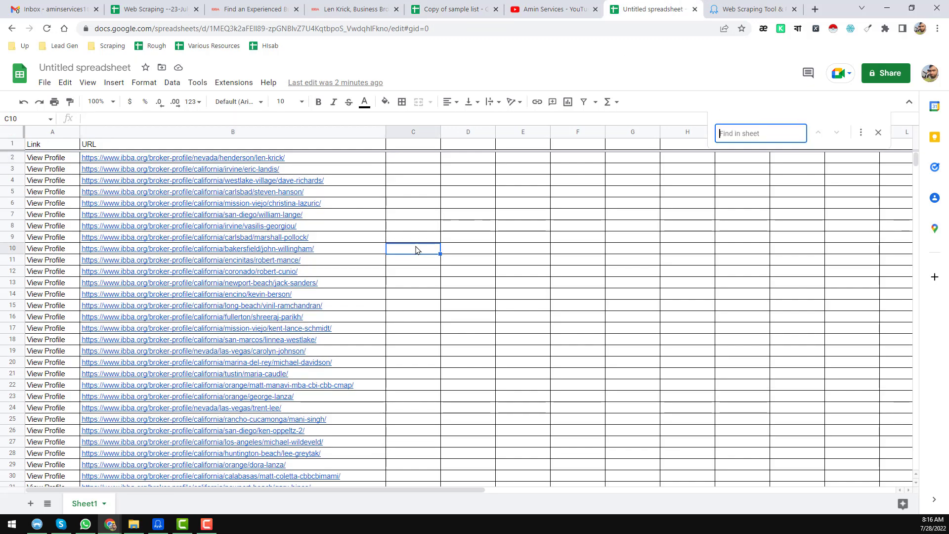
pyautogui.write('v')
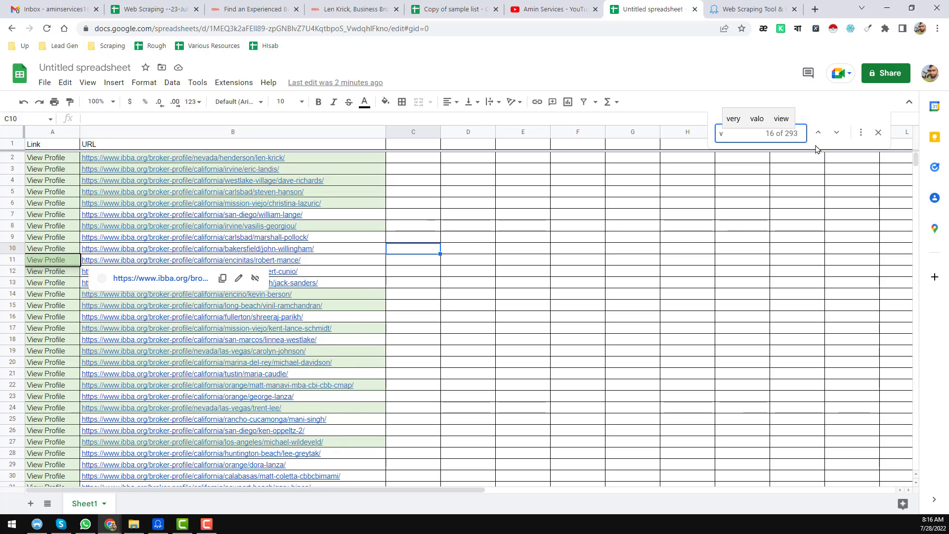
pyautogui.press('BackSpace')
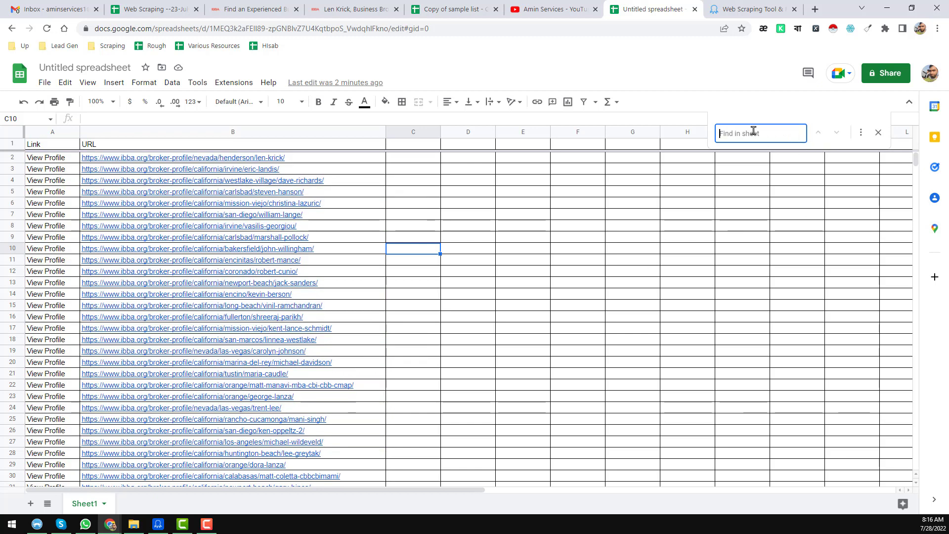
pyautogui.hotkey('ctrl', 'v')
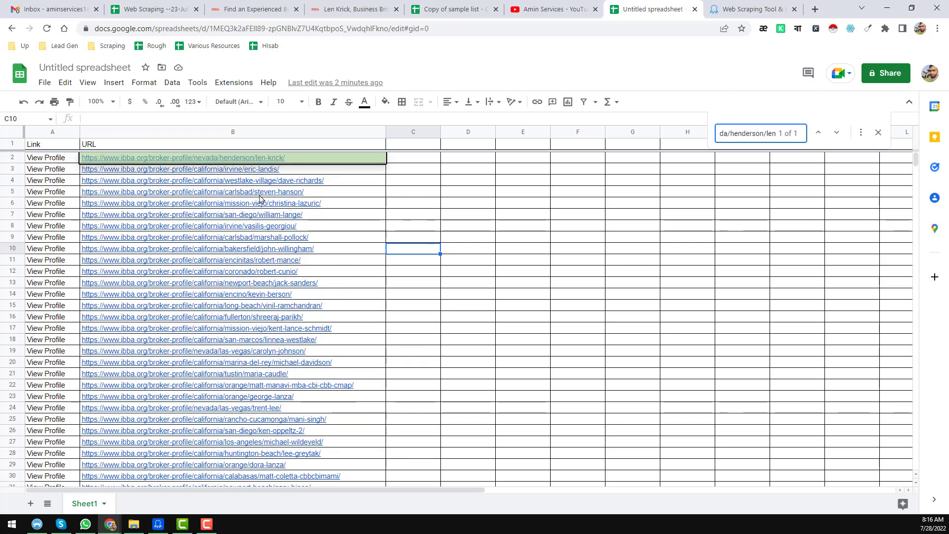
pyautogui.click(372, 163)
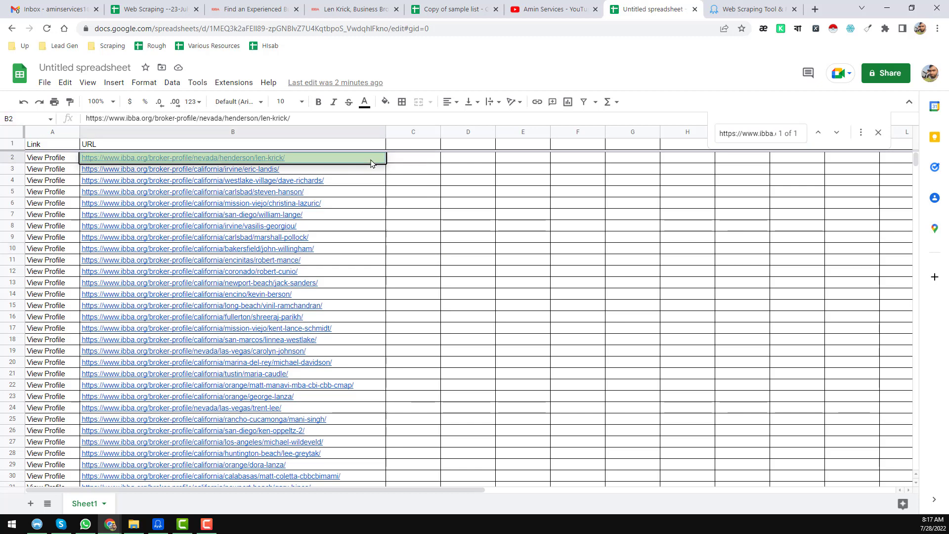
# Copy all the broker profile URLs in column B, from B2 down to the last filled row
pyautogui.hotkey('ctrl', 'shift', 'Down')
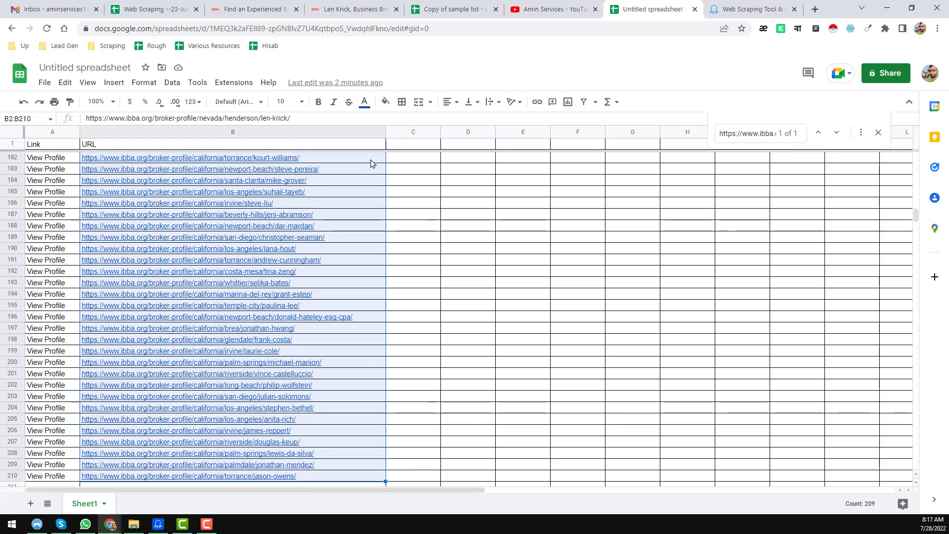
pyautogui.scroll(-4, 351, 315)
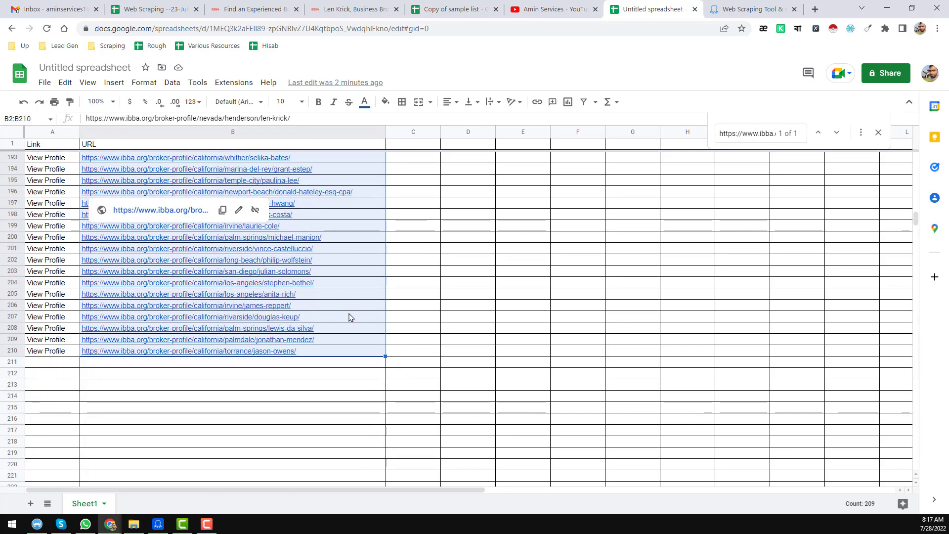
pyautogui.hotkey('ctrl', 'c')
# In the Octoparse desktop app, create an Advanced Mode task with the copied profile URLs as manually entered websites and save it
pyautogui.click(158, 524)
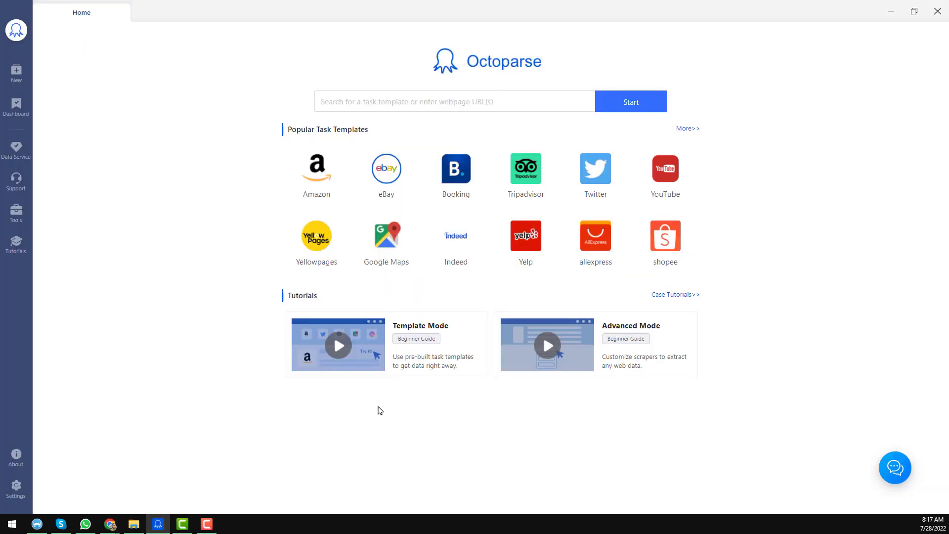
pyautogui.moveTo(16, 73)
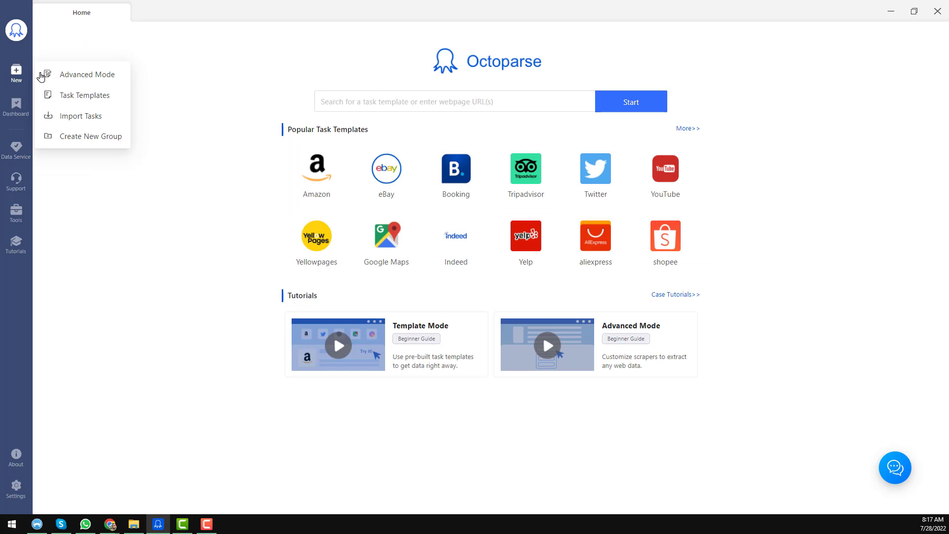
pyautogui.click(87, 75)
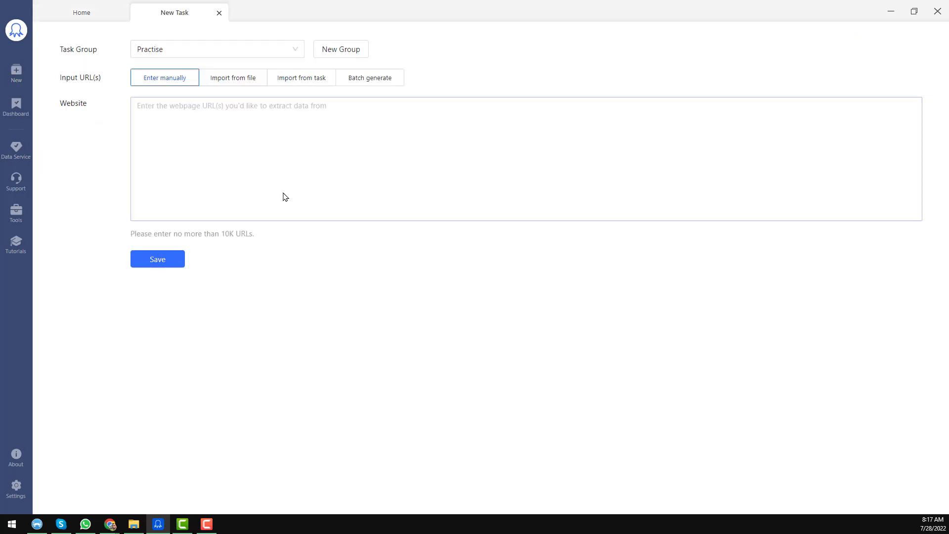
pyautogui.hotkey('ctrl', 'v')
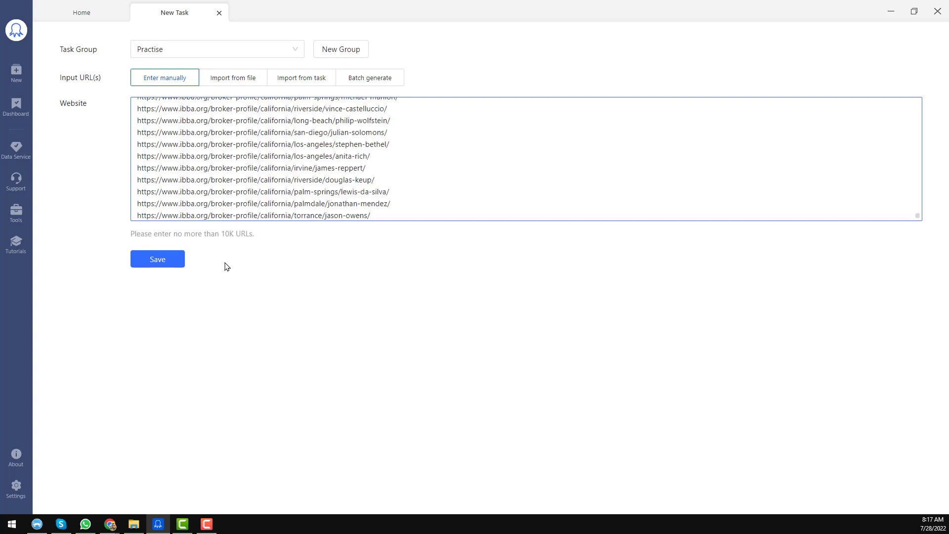
pyautogui.click(157, 261)
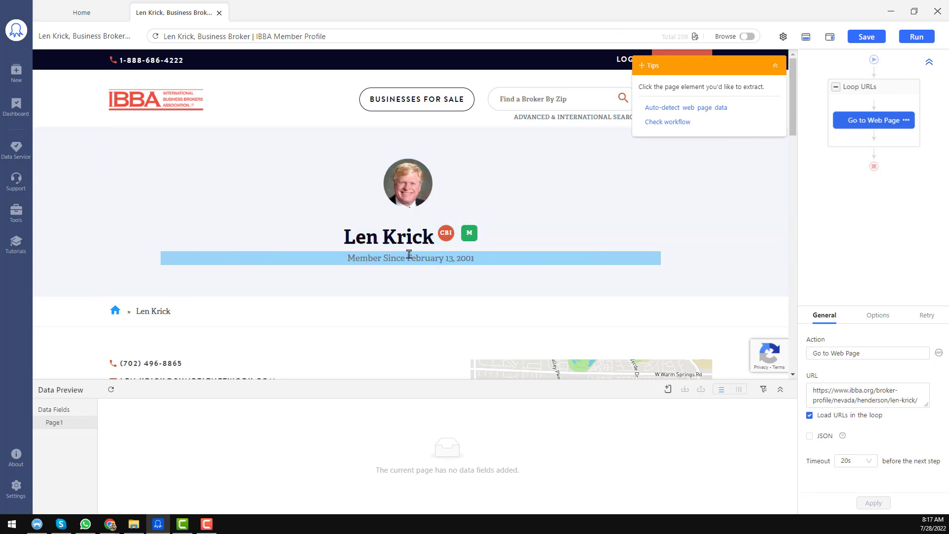
# Extract the text of the profile header's broker name, CBI badge and Member Since line as data fields
pyautogui.scroll(-4, 400, 253)
pyautogui.scroll(4, 398, 253)
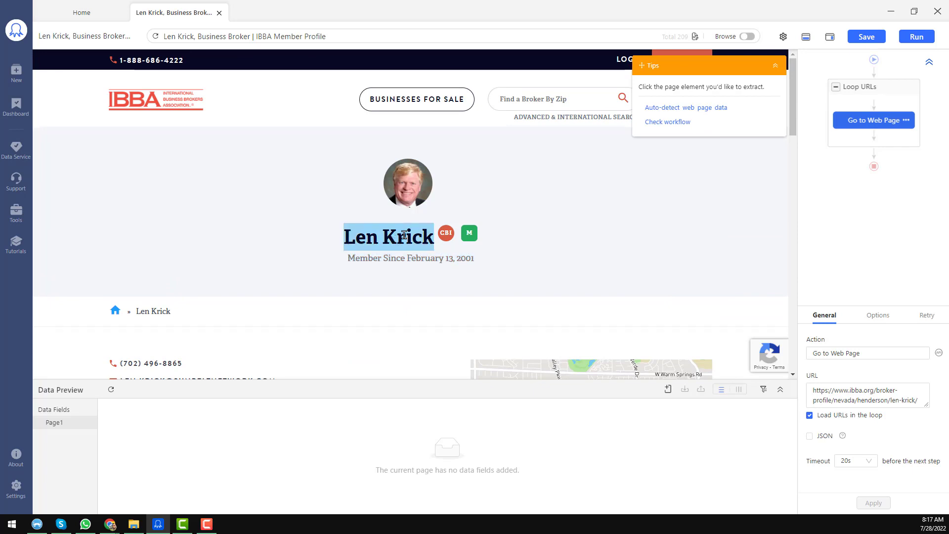
pyautogui.click(370, 239)
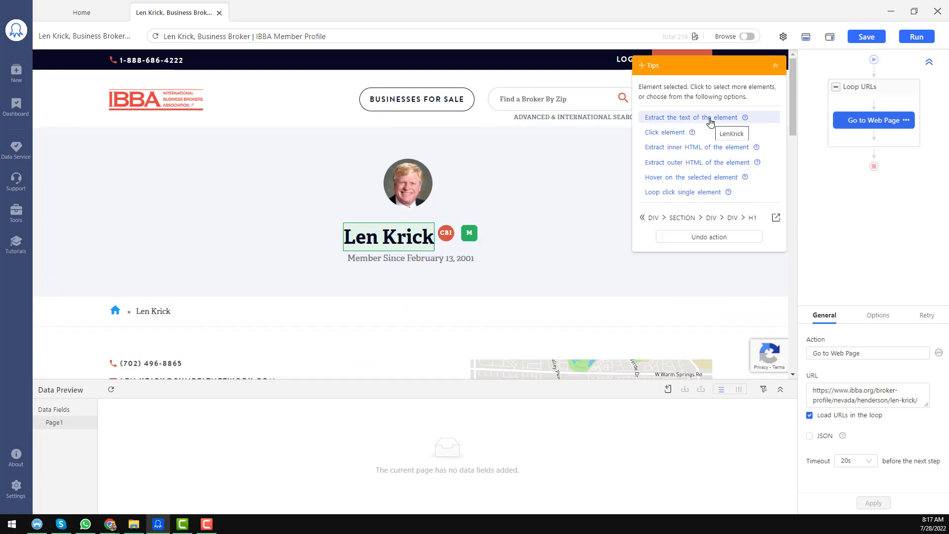
pyautogui.click(711, 119)
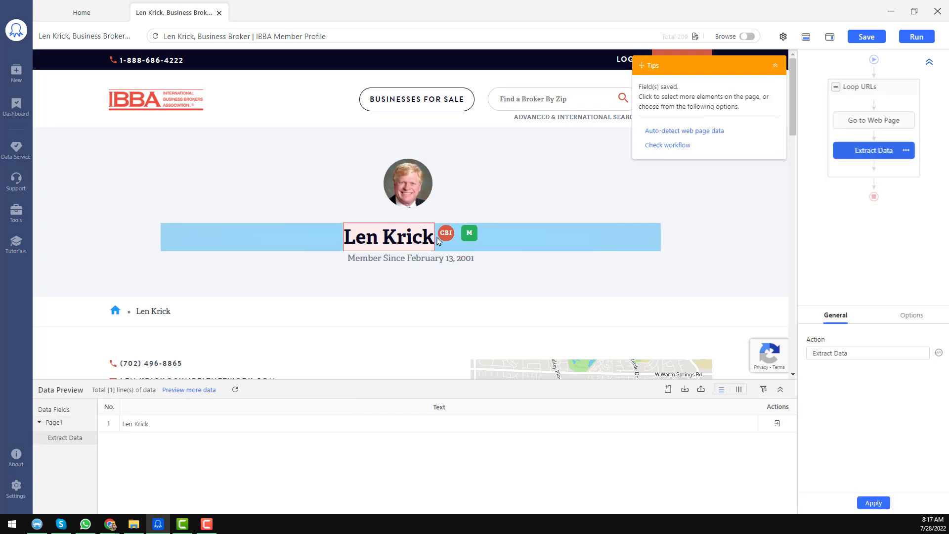
pyautogui.click(446, 232)
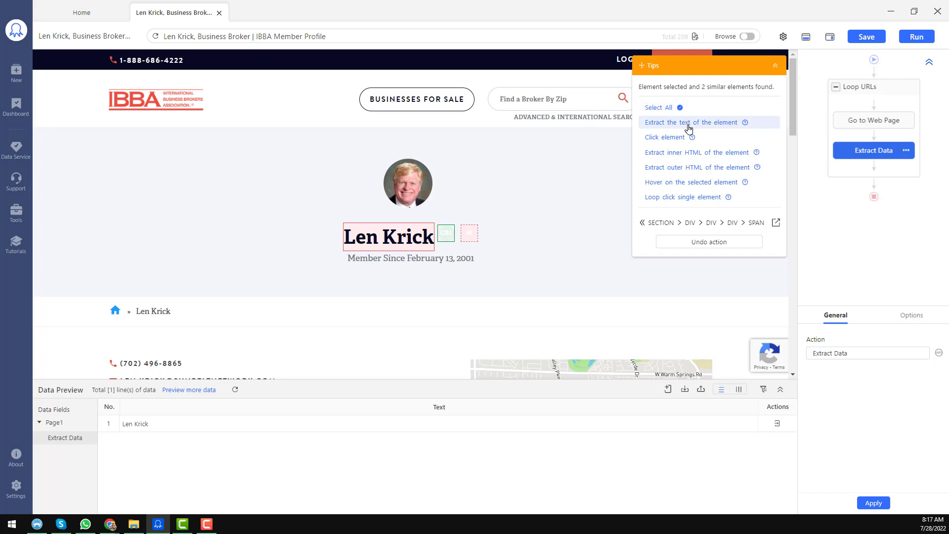
pyautogui.click(689, 124)
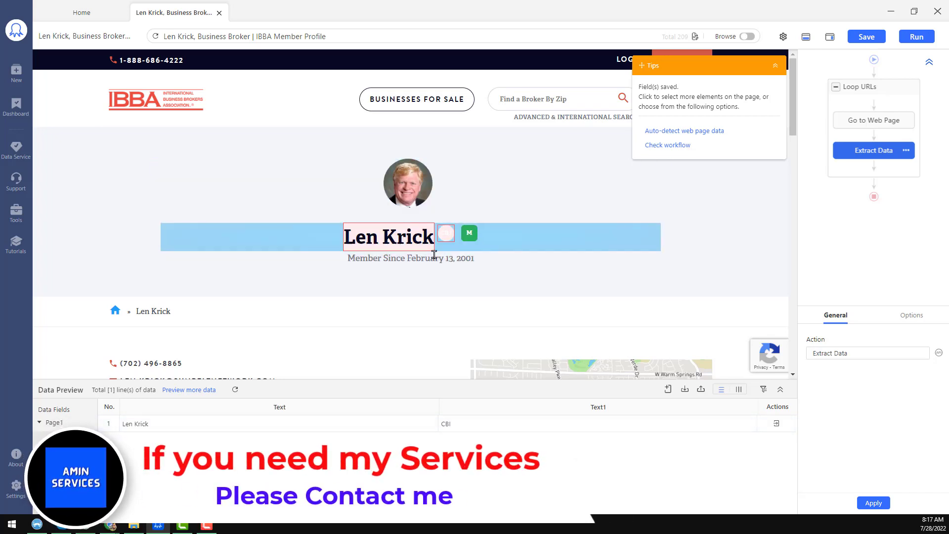
pyautogui.click(397, 260)
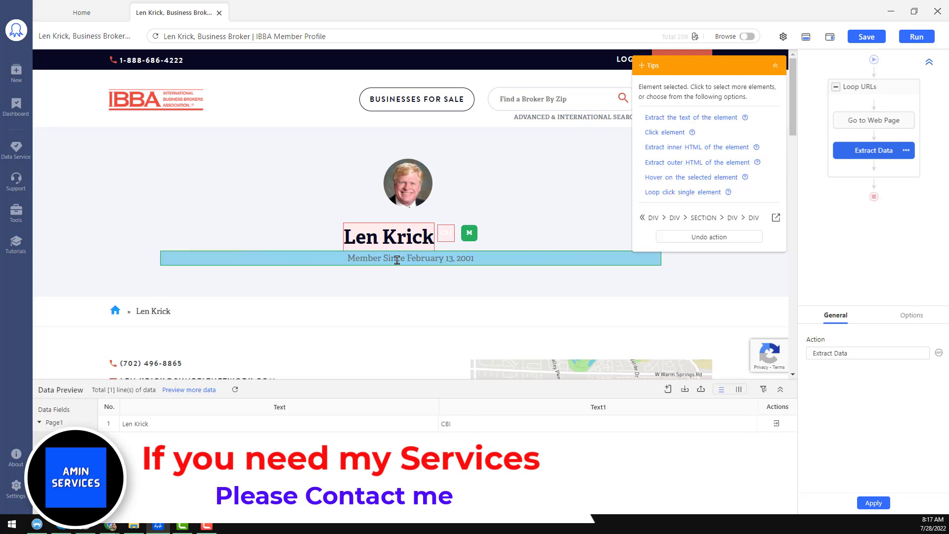
pyautogui.click(683, 120)
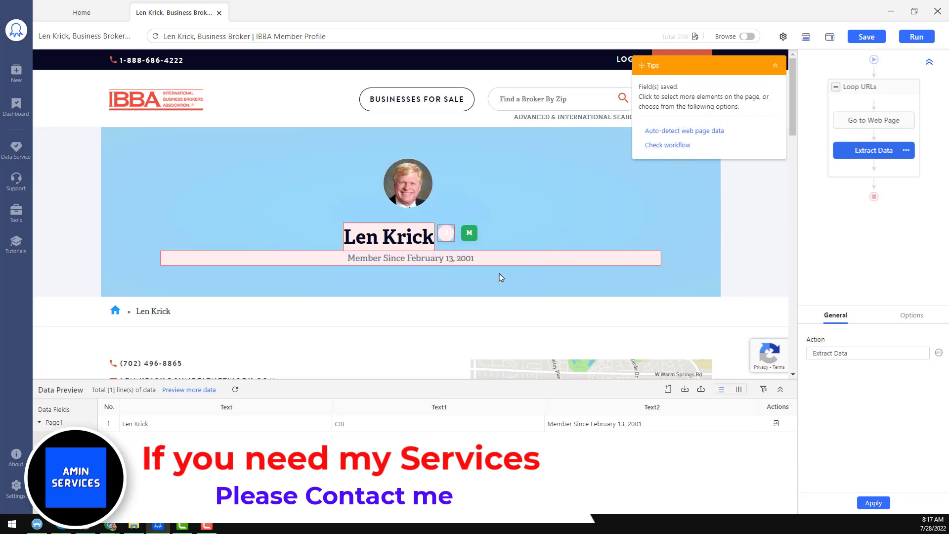
# Extract the text of the broker's phone and e-mail lines as data fields
pyautogui.scroll(-2, 416, 291)
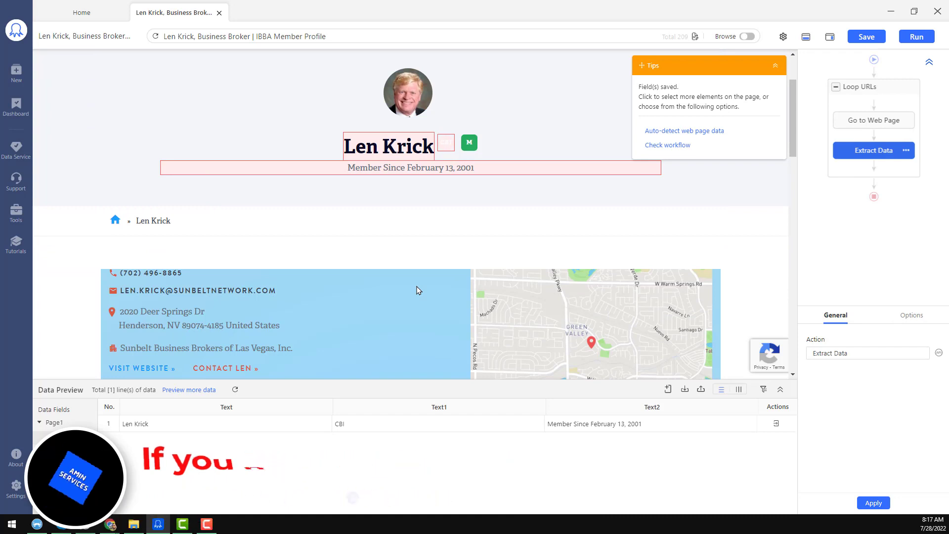
pyautogui.click(193, 276)
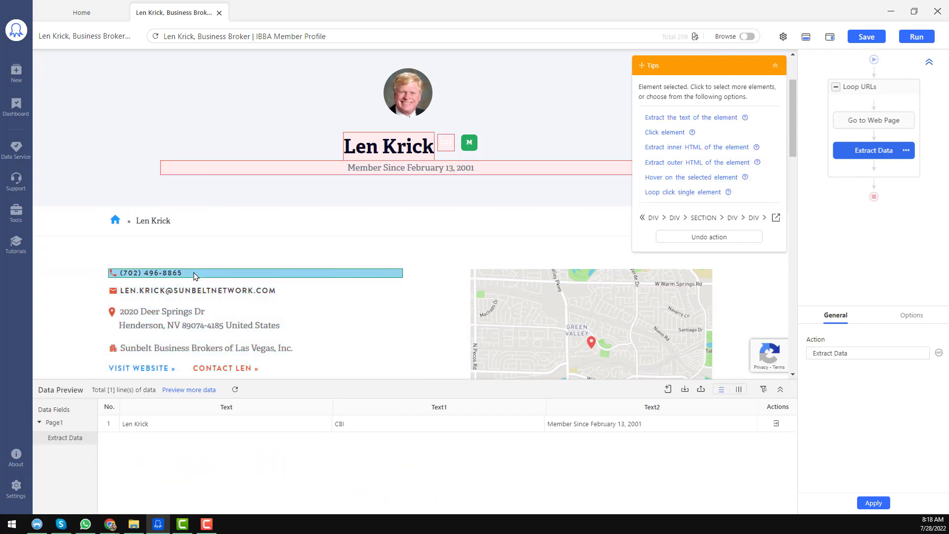
pyautogui.click(678, 121)
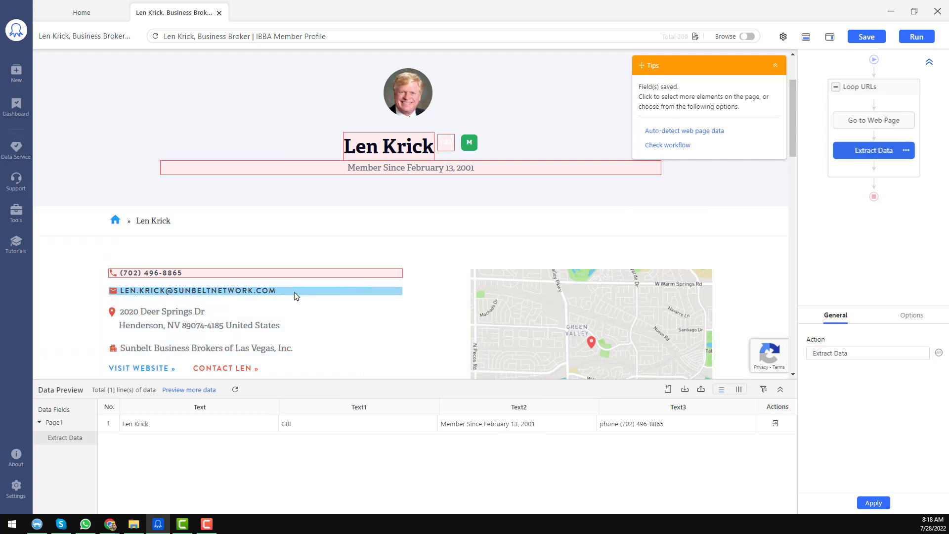
pyautogui.click(295, 292)
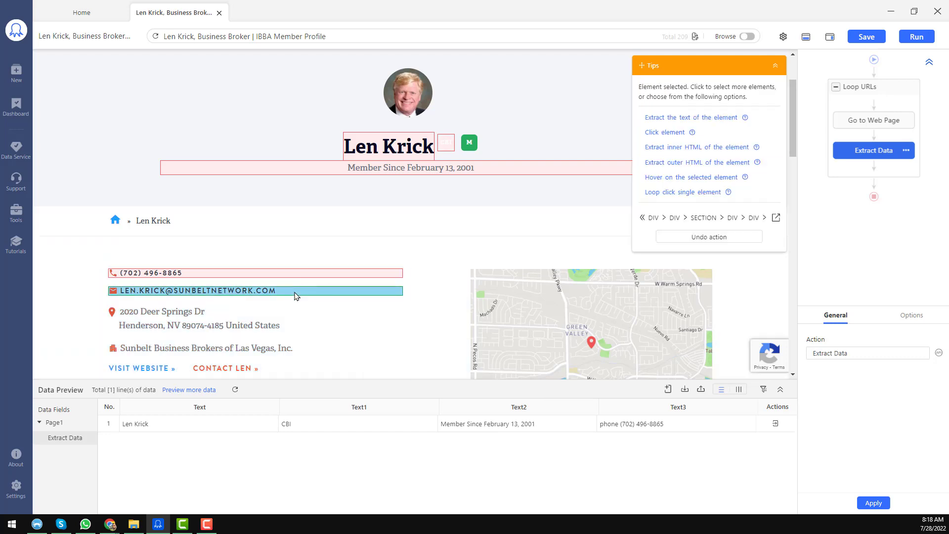
pyautogui.click(686, 122)
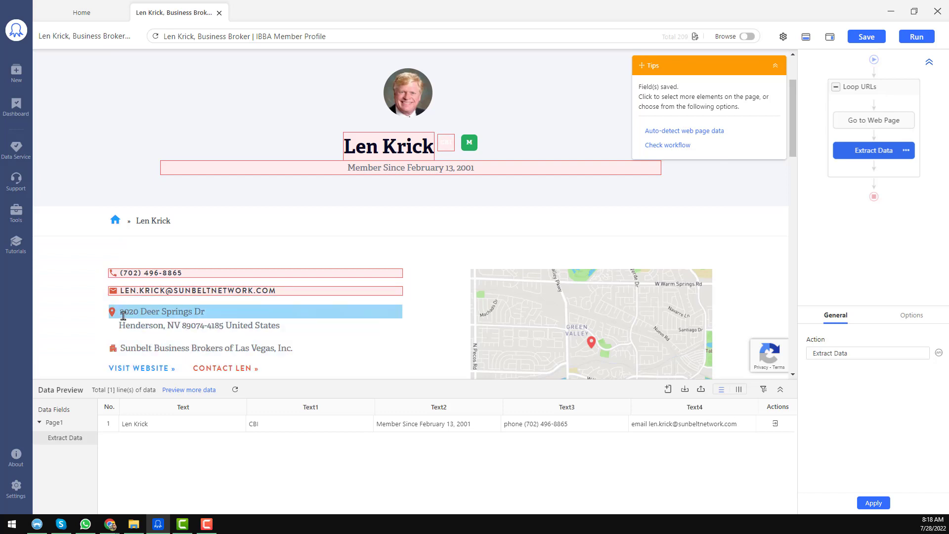
# Extract the full two-line address using its parent DIV element, and extract the company name line as text
pyautogui.click(208, 315)
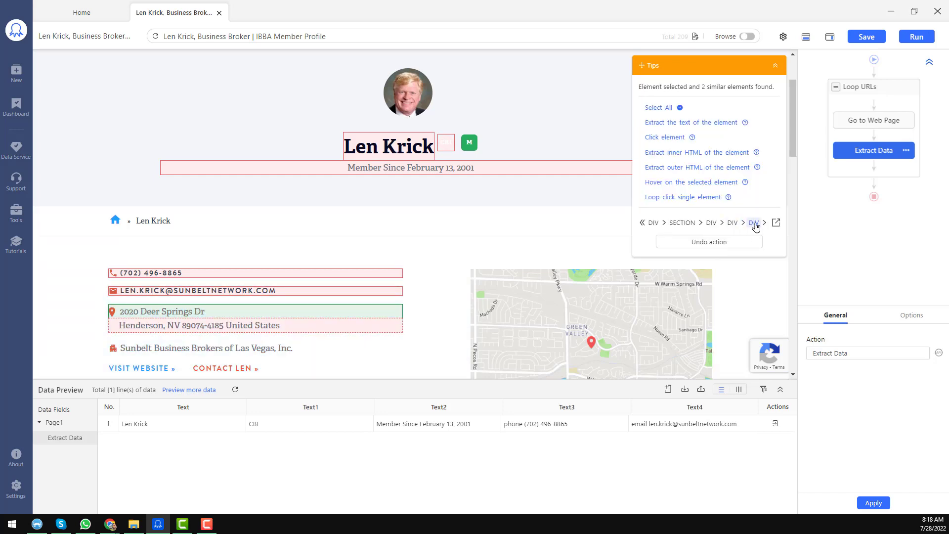
pyautogui.click(733, 224)
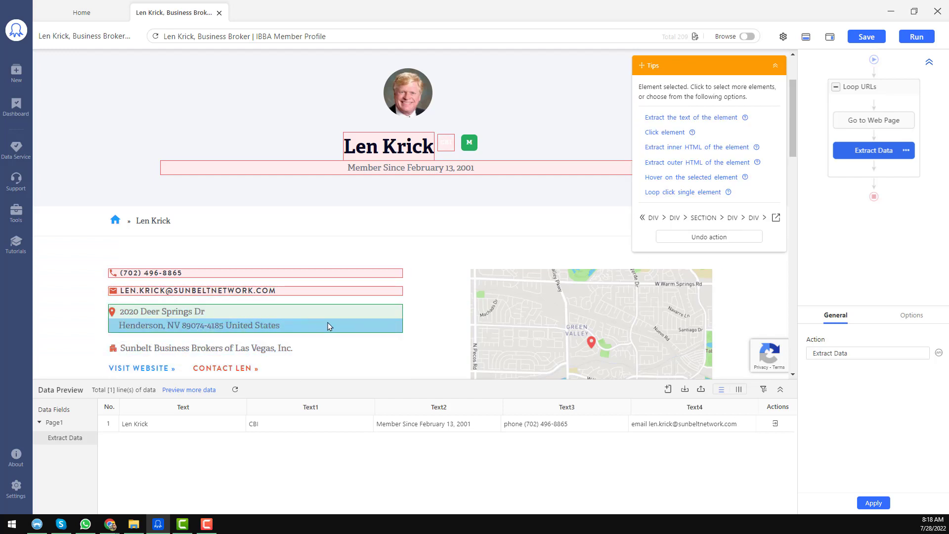
pyautogui.click(718, 118)
pyautogui.scroll(-2, 373, 286)
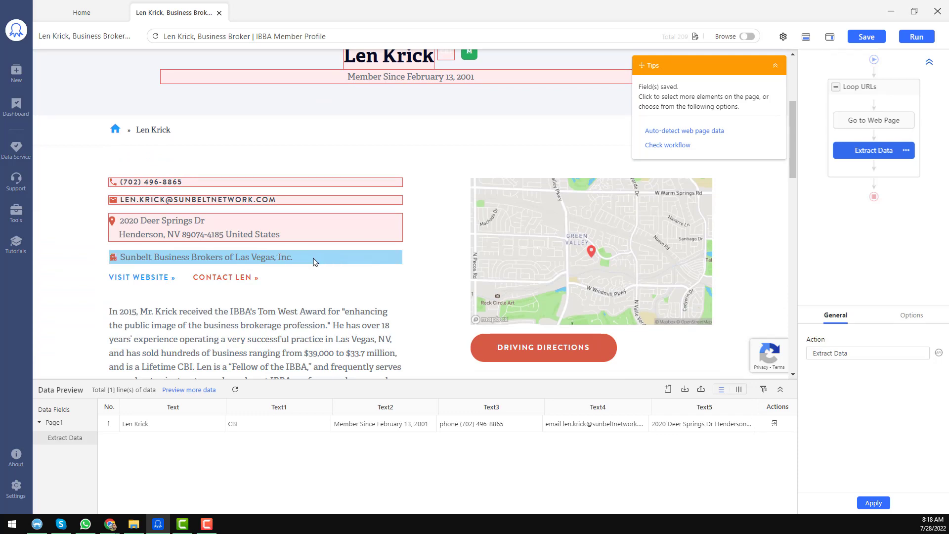
pyautogui.click(316, 263)
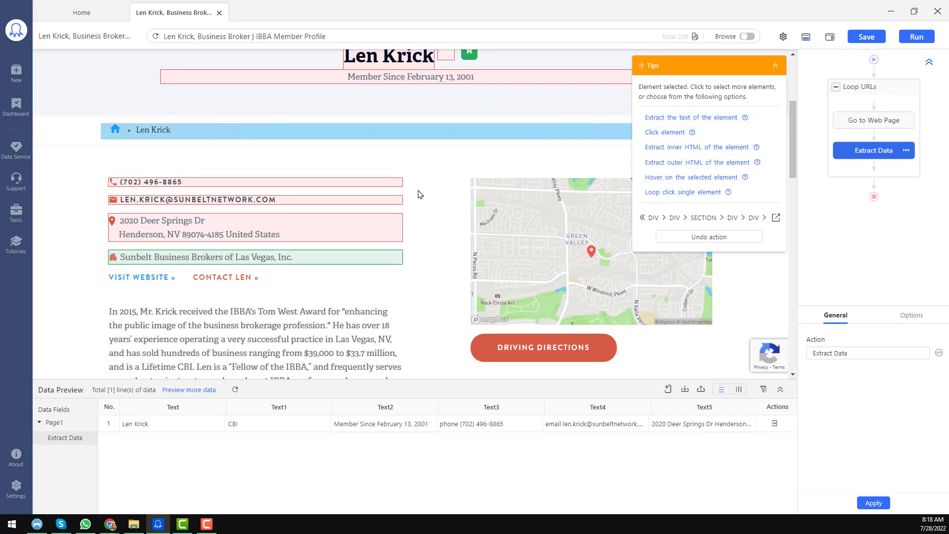
pyautogui.click(729, 124)
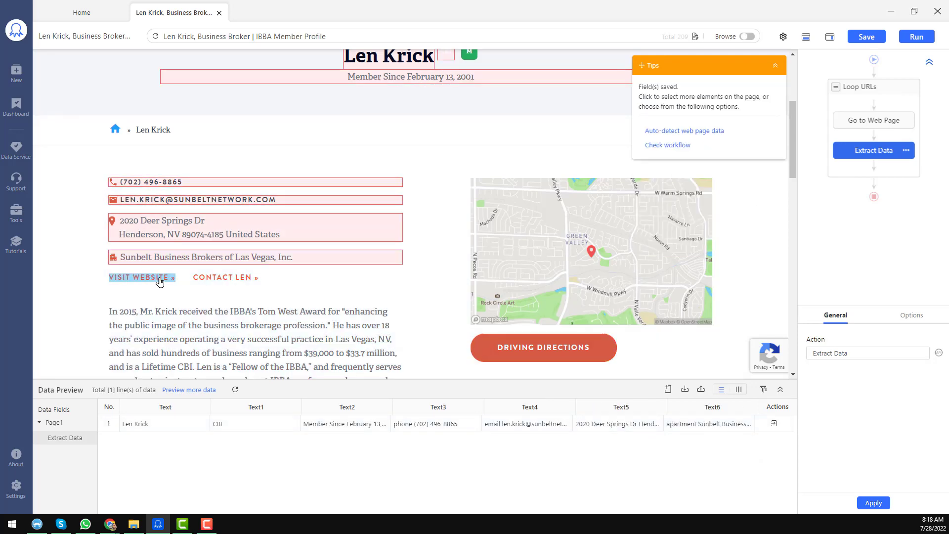
# Extract the URLs of the Visit Website link and the contact link beside it as data fields
pyautogui.click(166, 282)
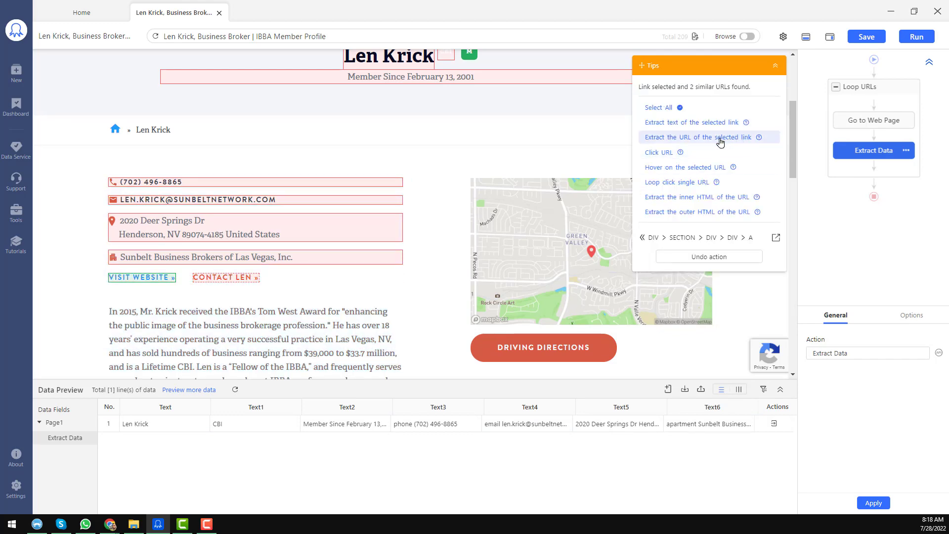
pyautogui.moveTo(722, 141)
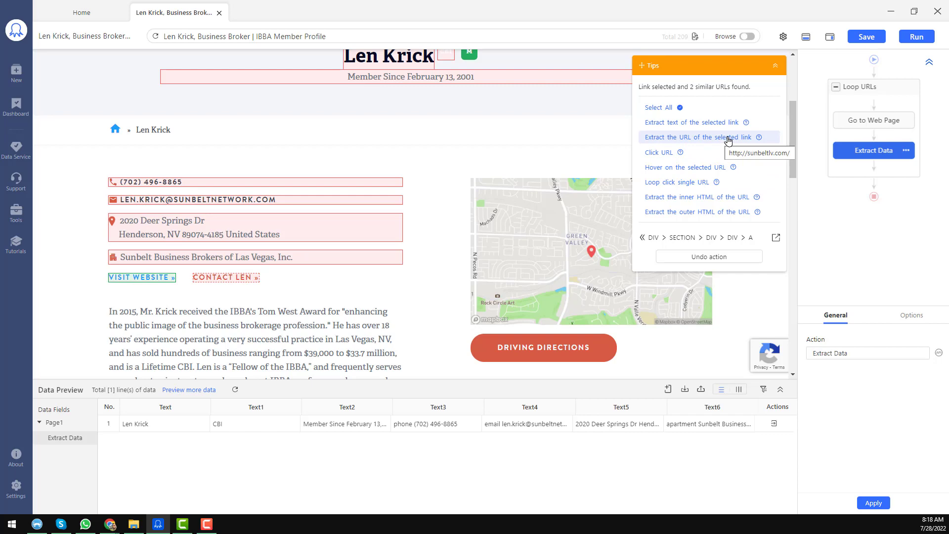
pyautogui.click(729, 142)
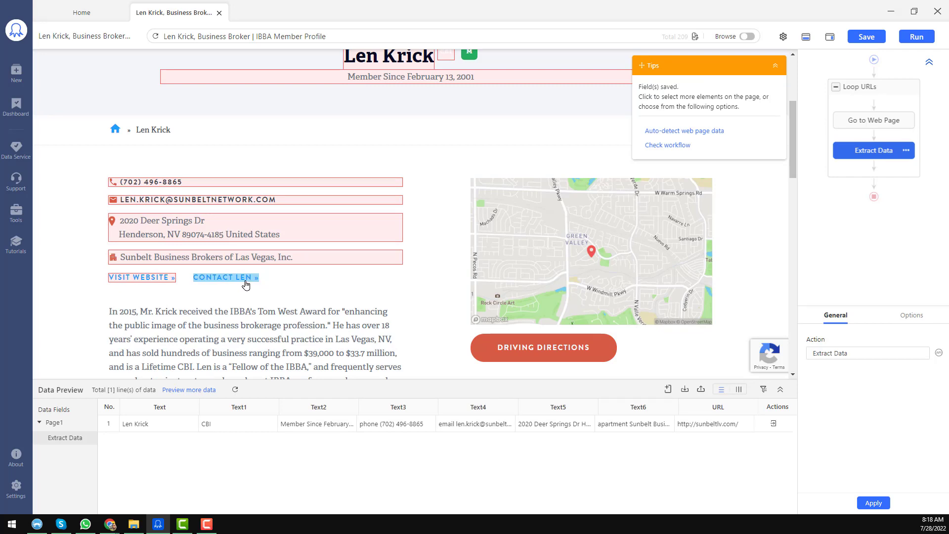
pyautogui.click(246, 285)
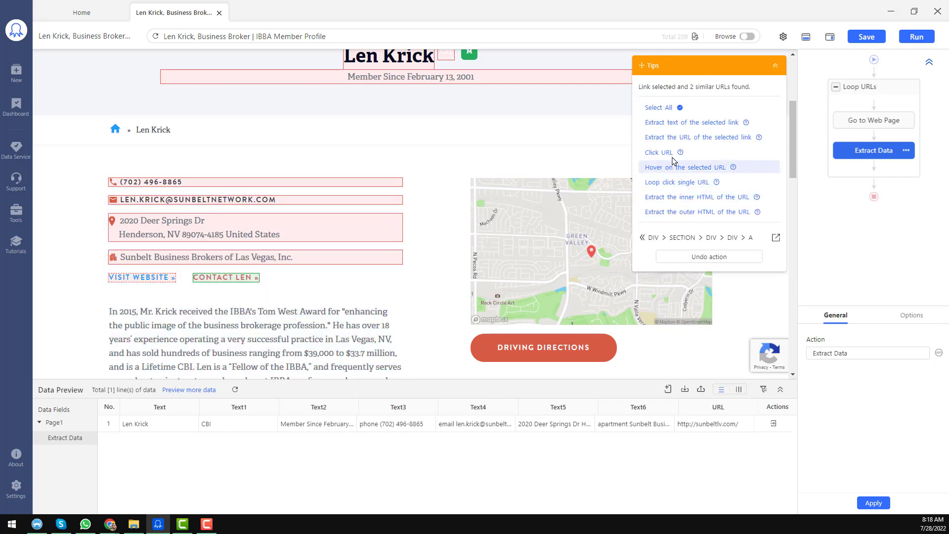
pyautogui.click(711, 139)
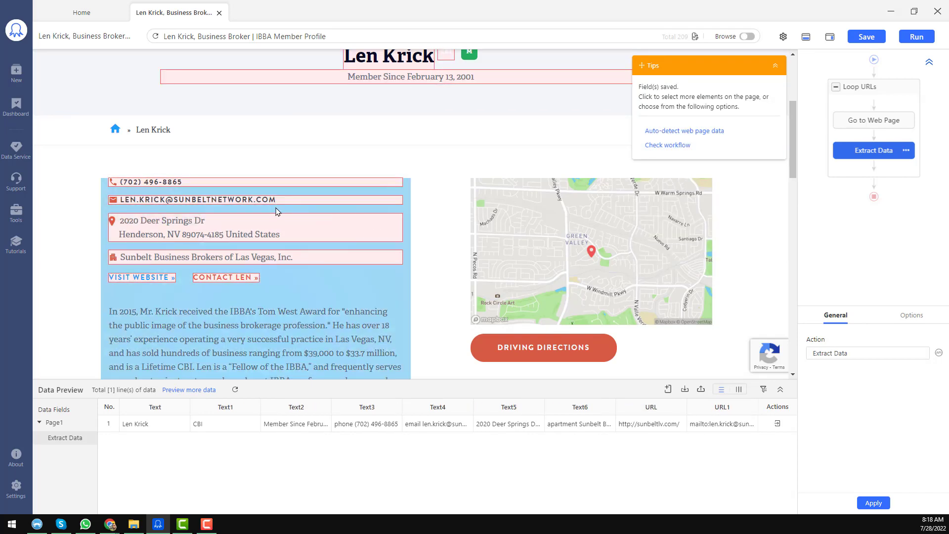
# Examine the rest of the profile page and the highlighted elements to check which details are covered by the data fields
pyautogui.scroll(-5, 296, 212)
pyautogui.scroll(-4, 297, 216)
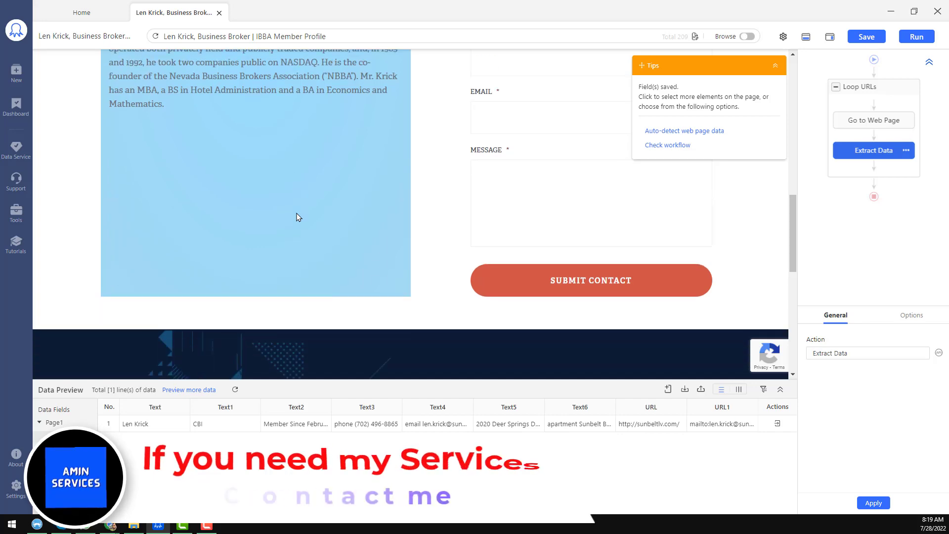
pyautogui.scroll(2, 298, 218)
pyautogui.scroll(6, 297, 217)
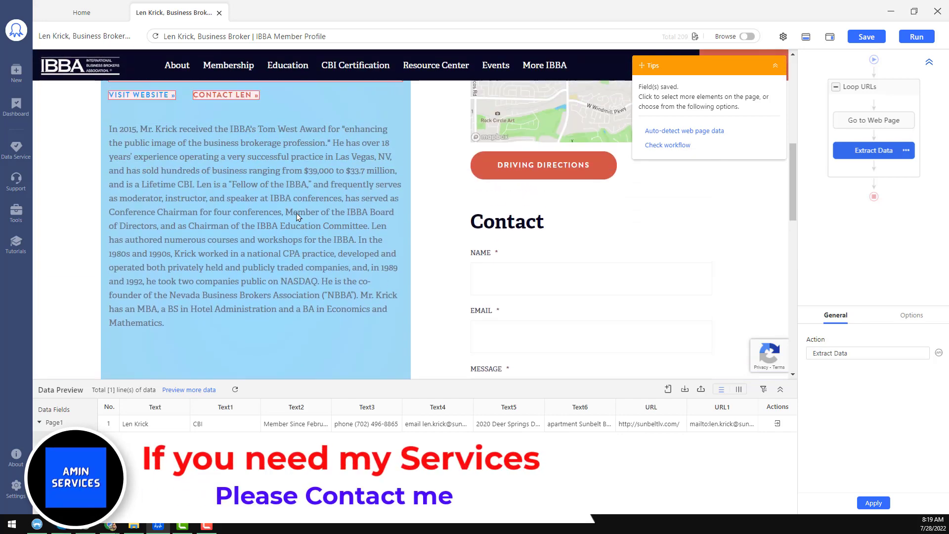
pyautogui.scroll(-5, 228, 272)
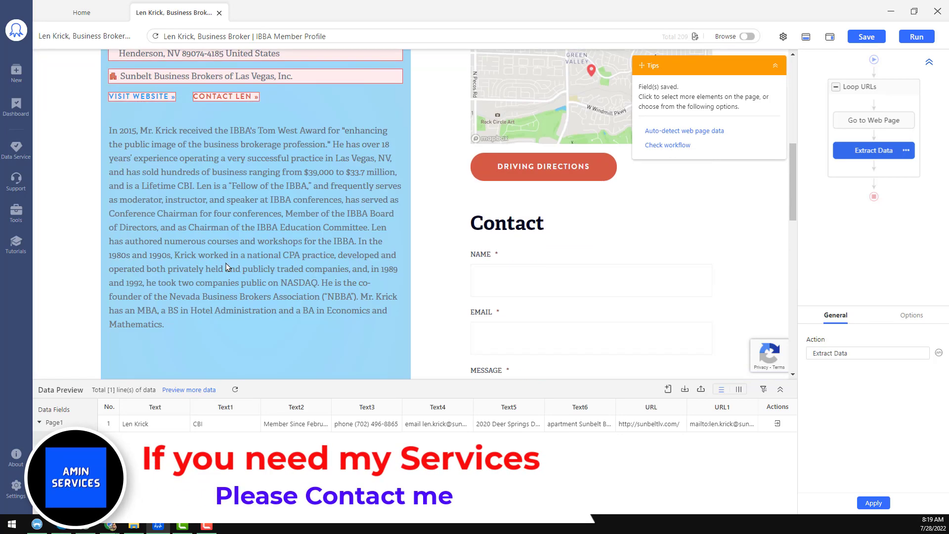
pyautogui.scroll(-2, 183, 257)
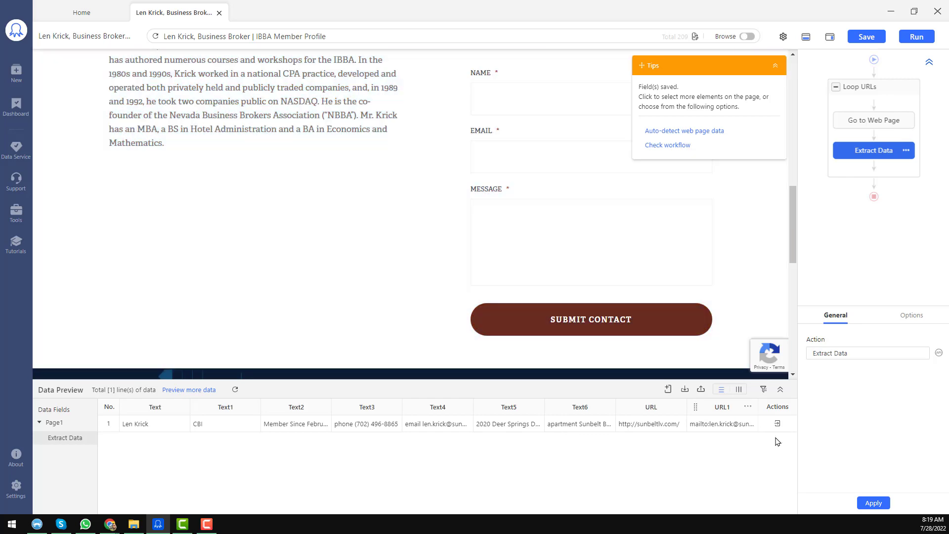
pyautogui.scroll(4, 305, 283)
pyautogui.scroll(7, 305, 283)
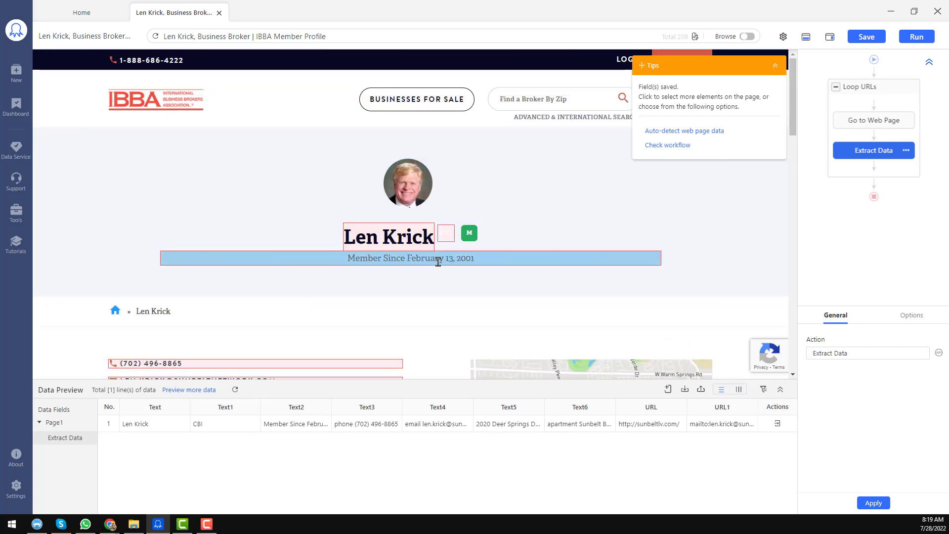
pyautogui.scroll(-2, 439, 266)
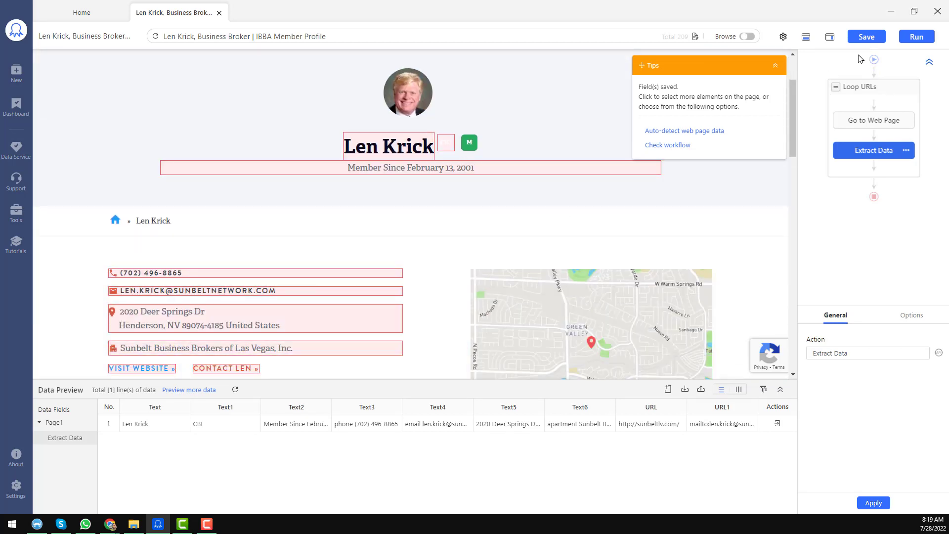
# Save the task and run it on the local device in Boost Mode, with the run window maximized
pyautogui.click(871, 38)
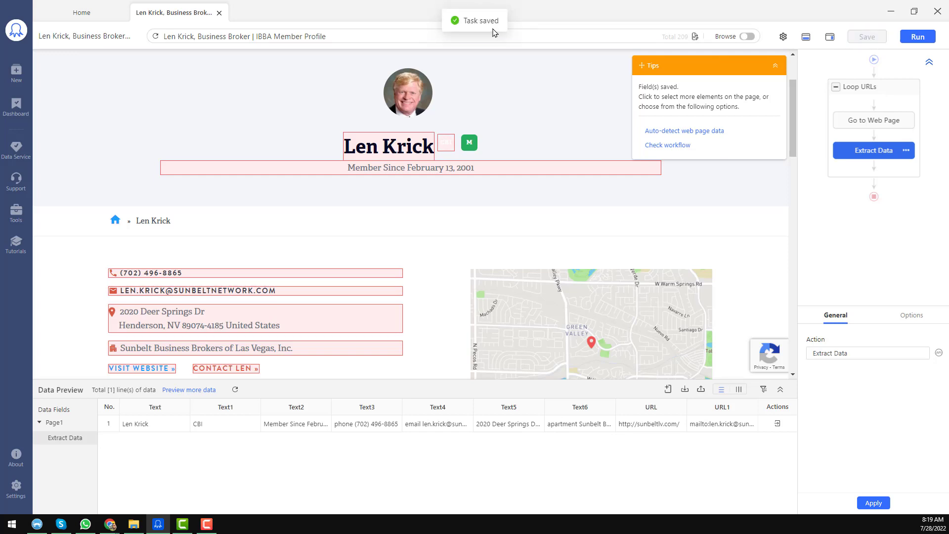
pyautogui.click(919, 37)
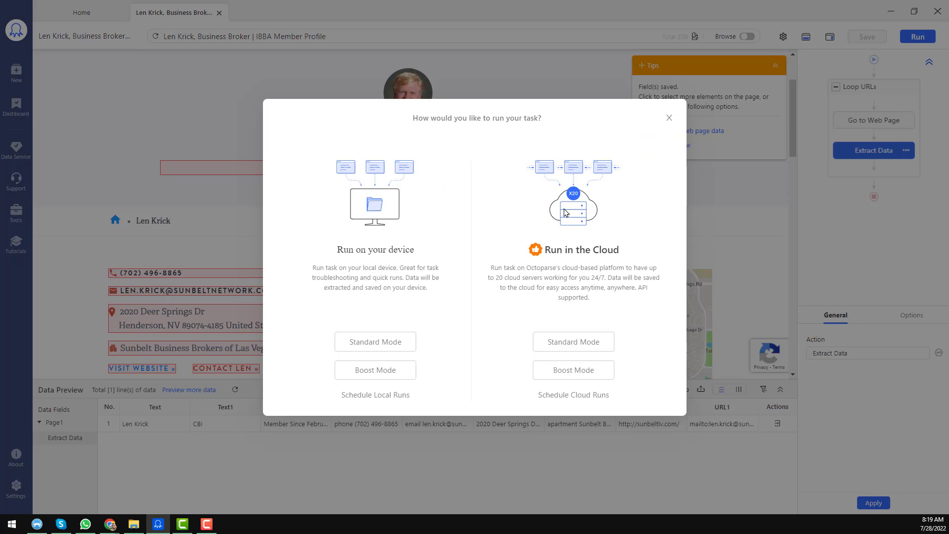
pyautogui.click(388, 376)
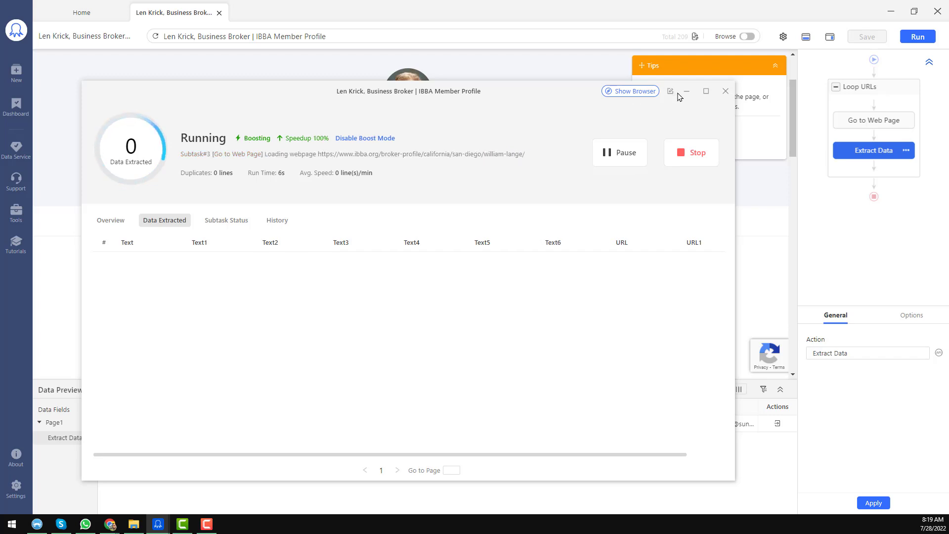
pyautogui.click(707, 91)
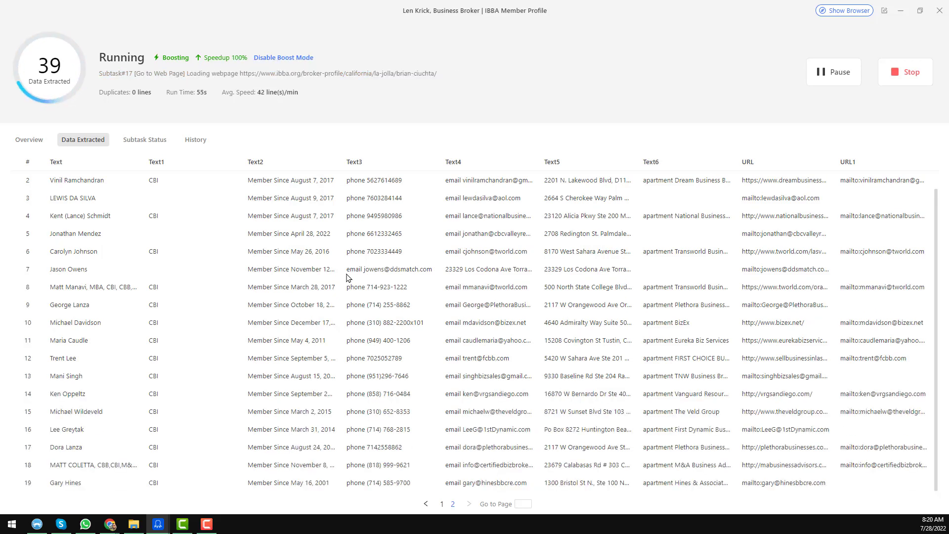
# Check the latest page of extracted broker data and stop the run
pyautogui.click(396, 306)
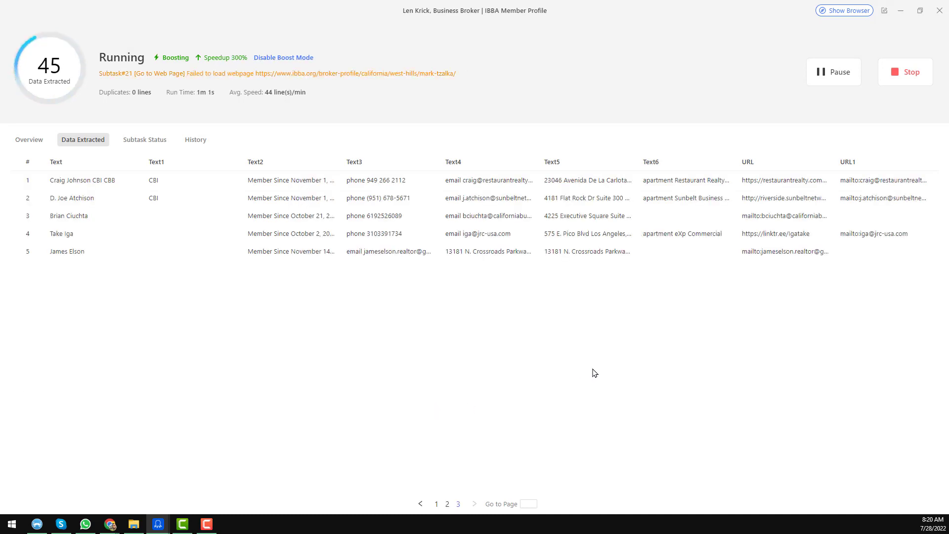
pyautogui.click(915, 76)
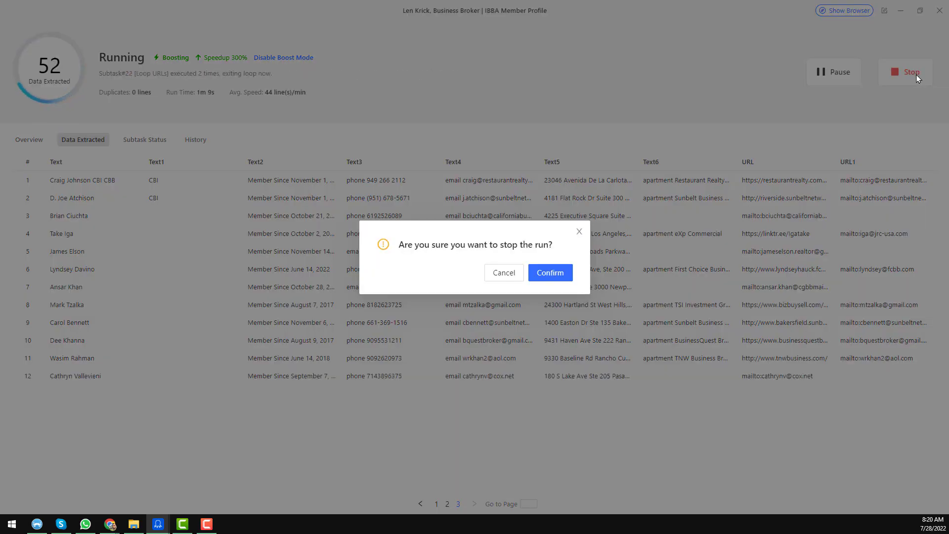
pyautogui.click(550, 273)
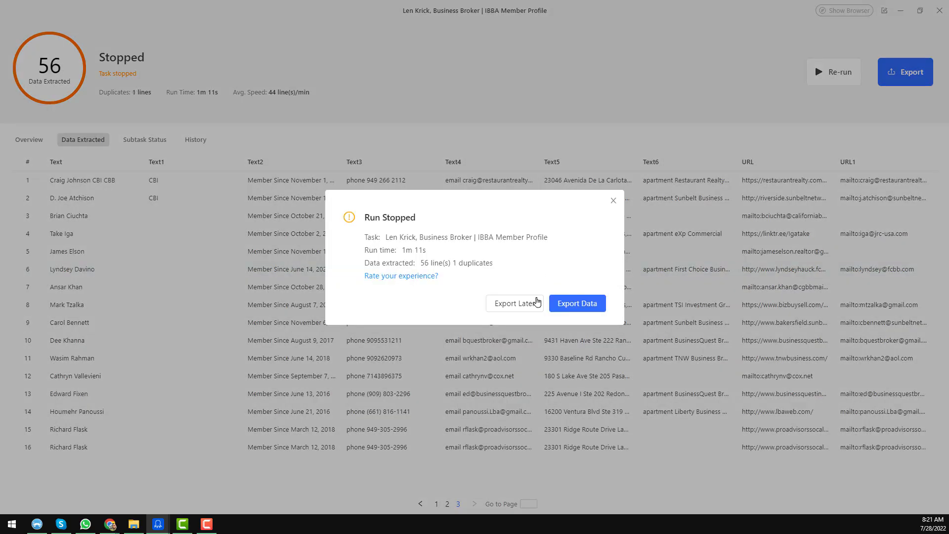
# Export the extracted data as a CSV file named 44 in the Downloads folder and open the file
pyautogui.click(578, 303)
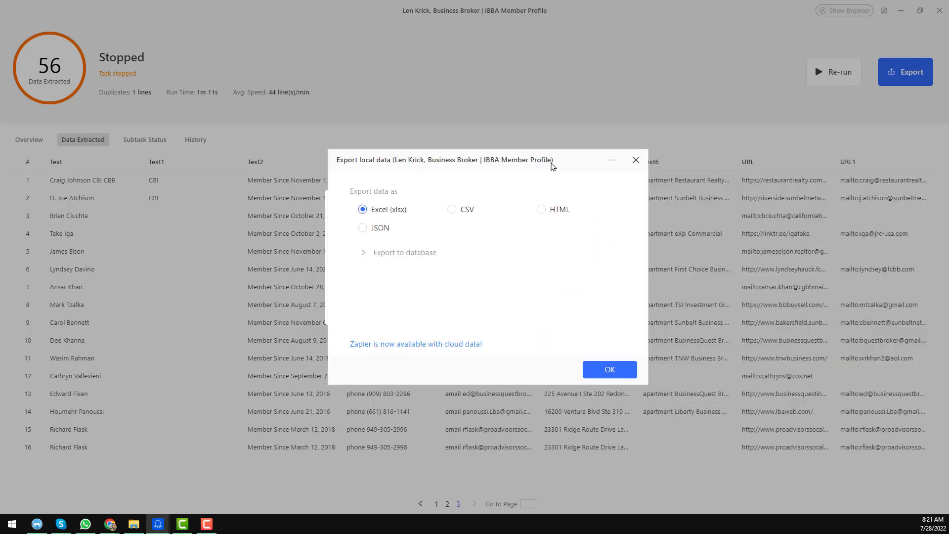
pyautogui.click(452, 209)
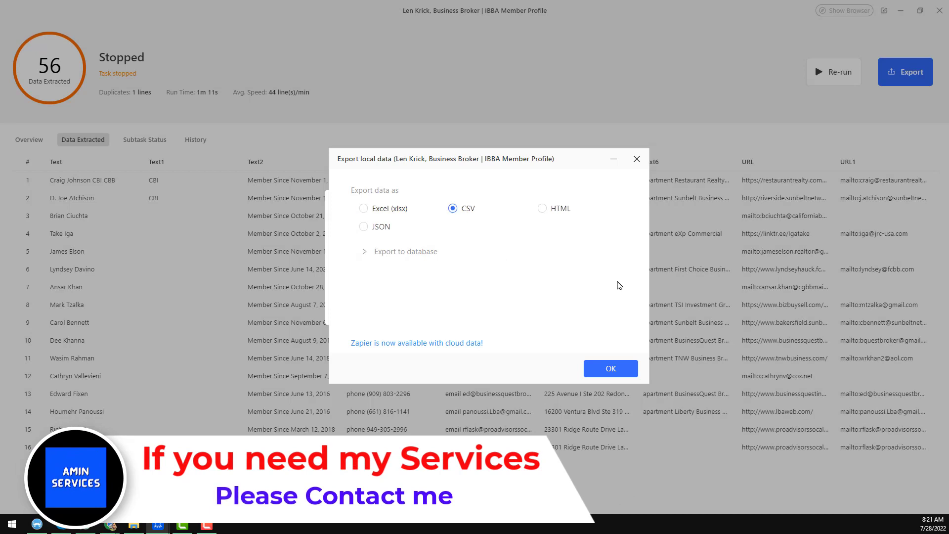
pyautogui.click(614, 369)
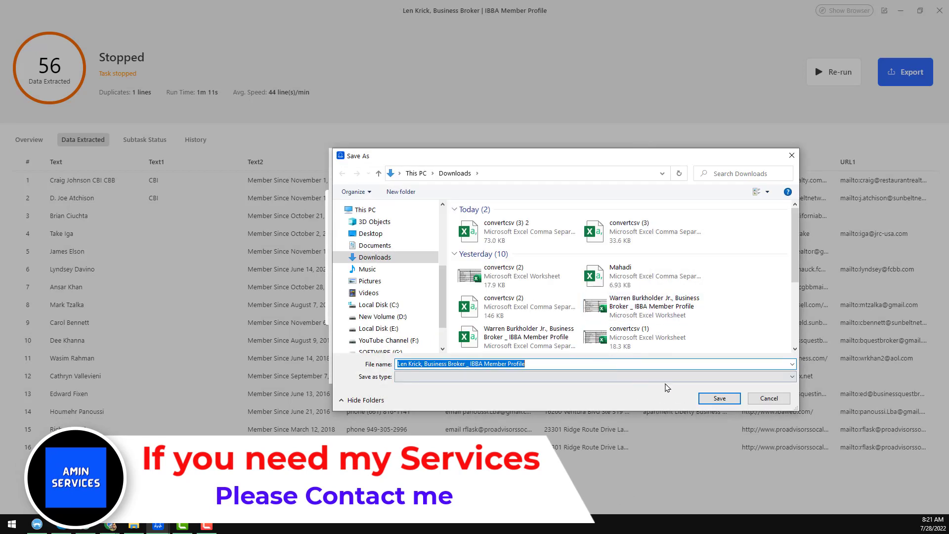
pyautogui.click(720, 398)
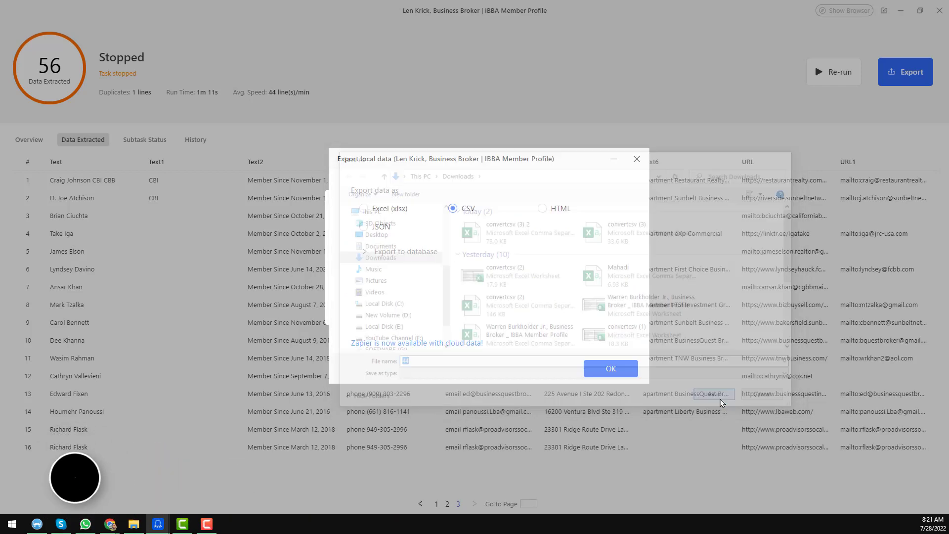
pyautogui.click(611, 368)
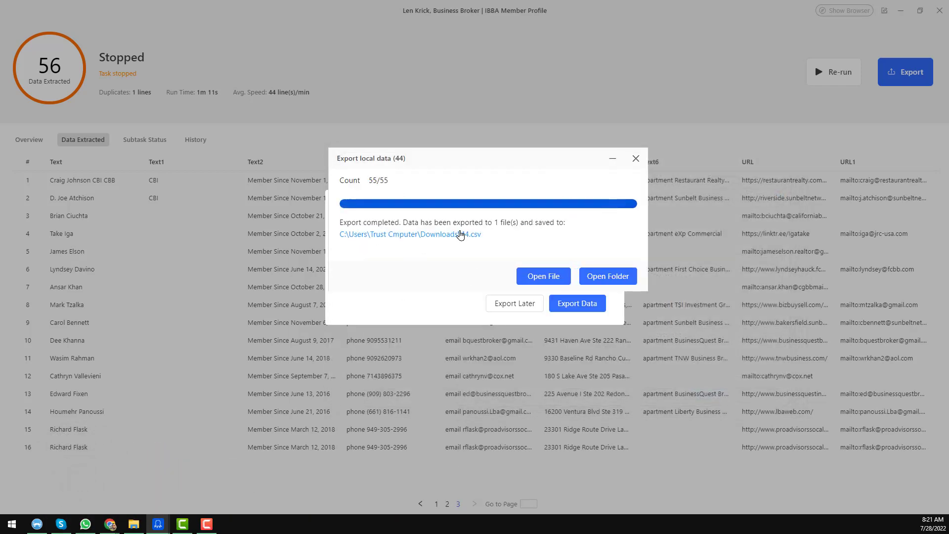
pyautogui.click(455, 234)
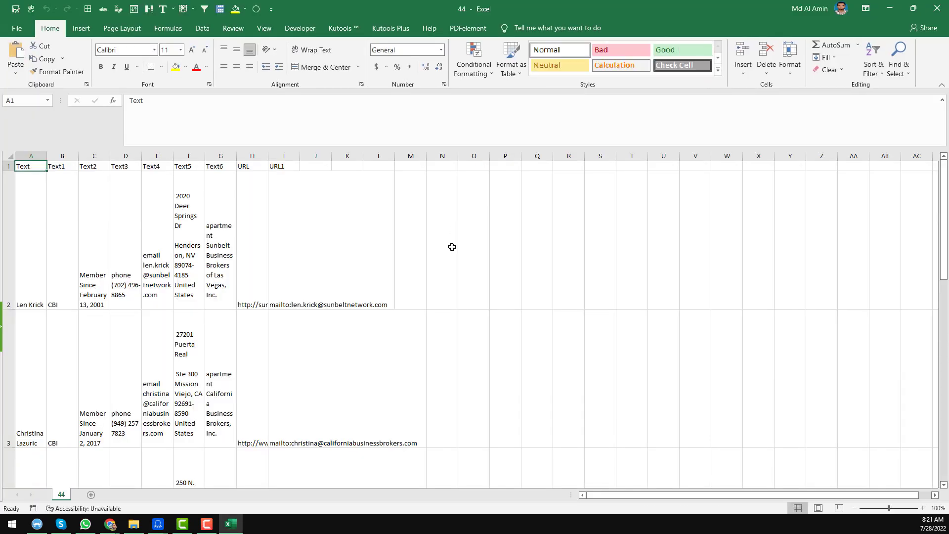
# Format the whole sheet with unwrapped text, borders on all cells and wider columns of equal width
pyautogui.click(9, 157)
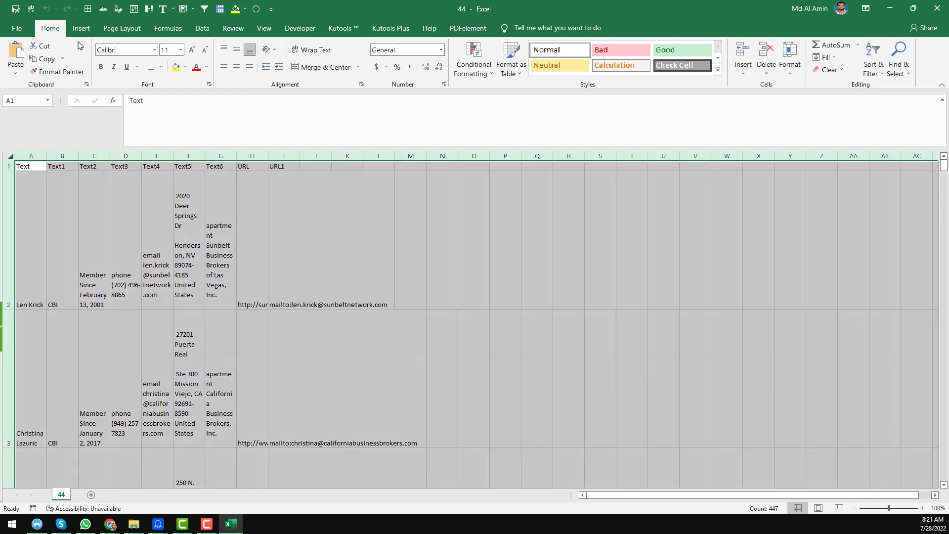
pyautogui.click(31, 9)
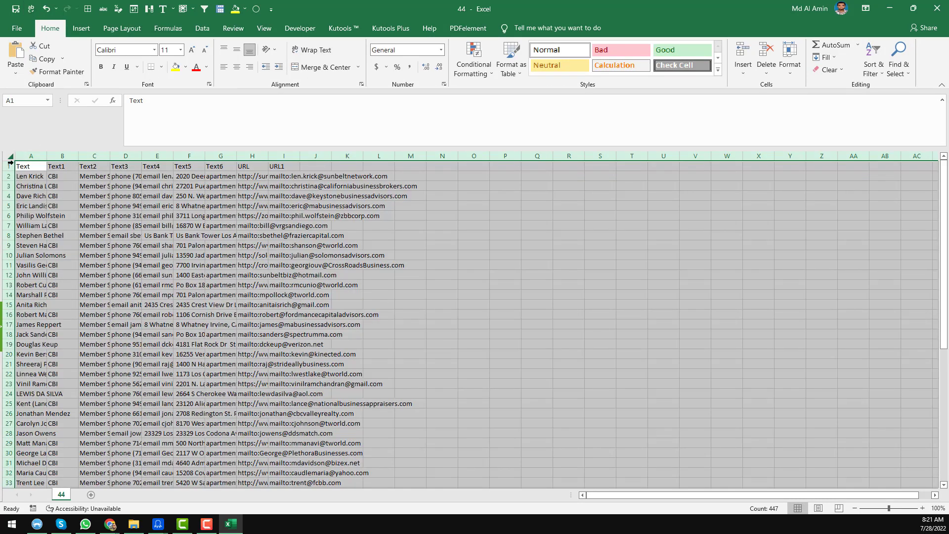
pyautogui.click(88, 9)
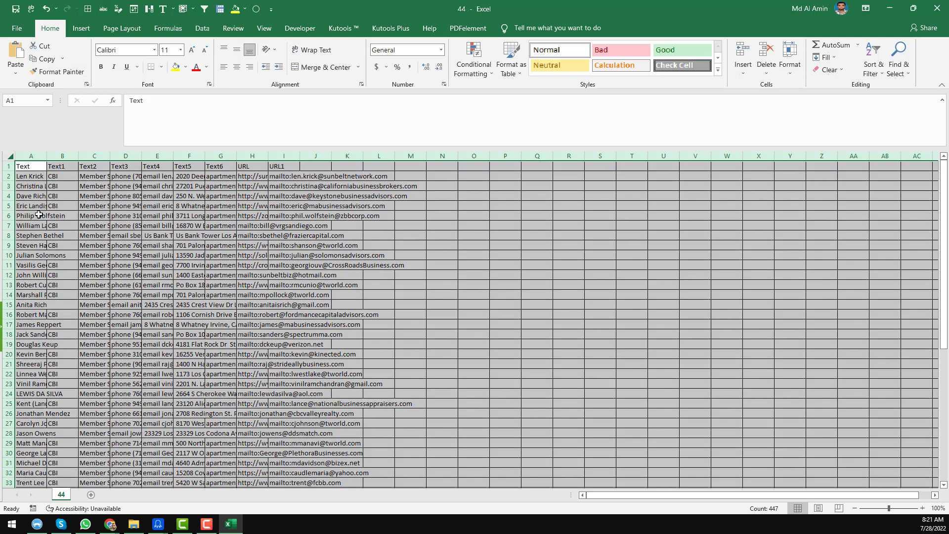
pyautogui.moveTo(46, 156); pyautogui.dragTo(98, 155)
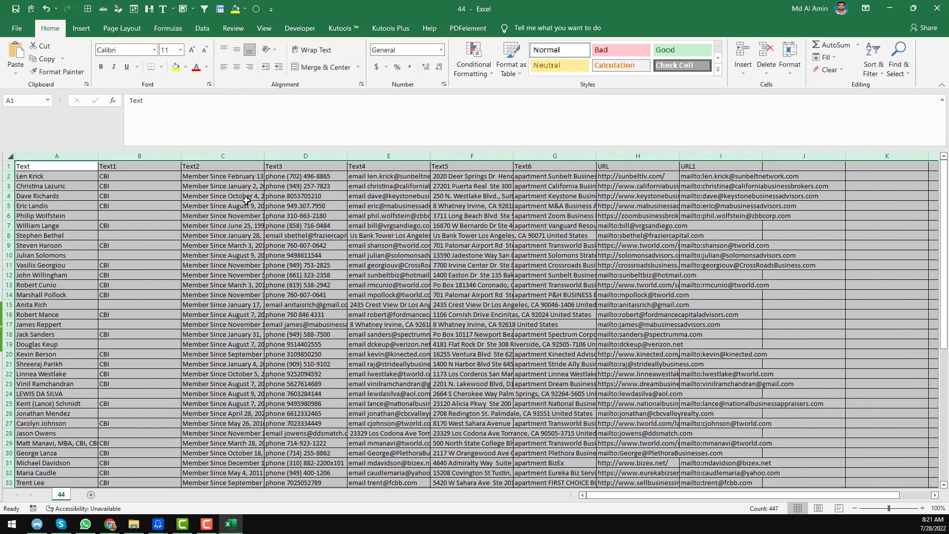
# Go through the header cells from Text to URL1, widening the Text2, Text5 and URL1 columns
pyautogui.click(77, 168)
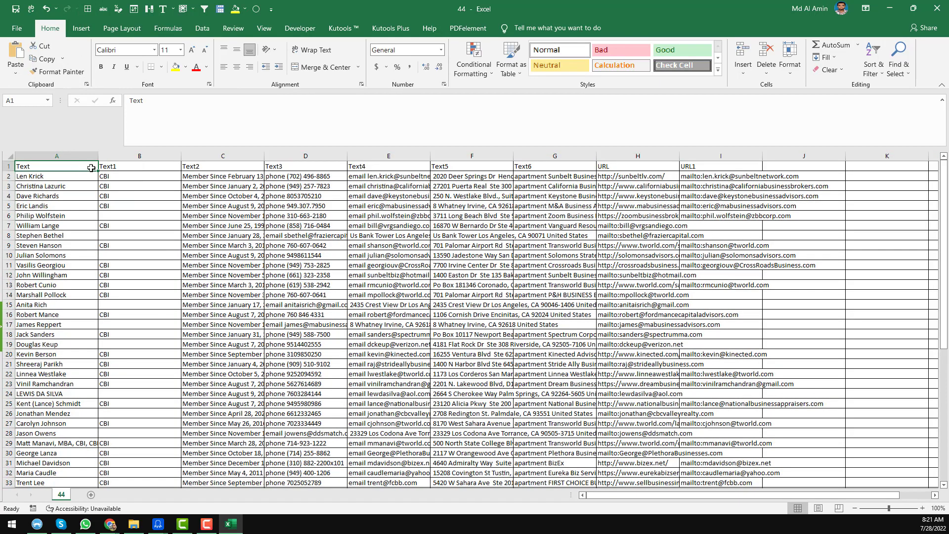
pyautogui.click(140, 166)
pyautogui.click(210, 165)
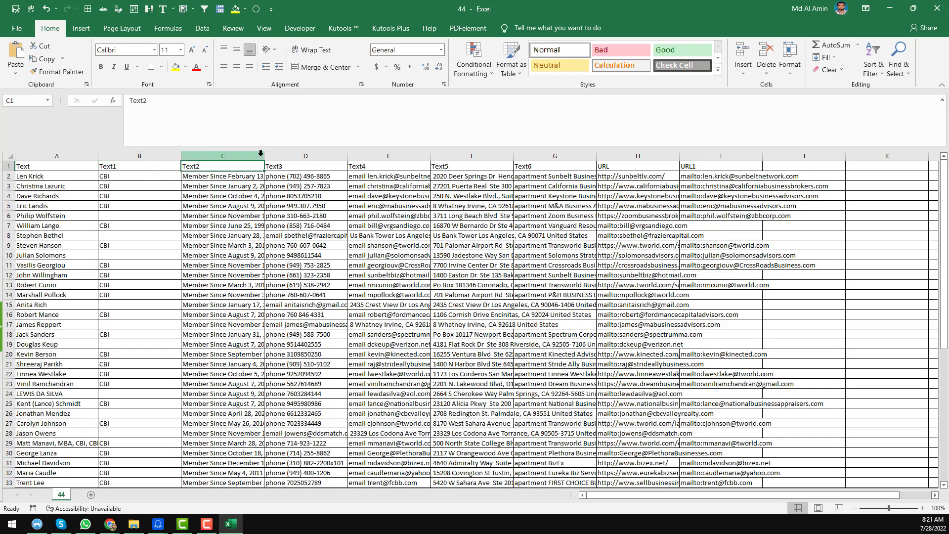
pyautogui.moveTo(265, 156); pyautogui.dragTo(306, 156)
pyautogui.click(335, 169)
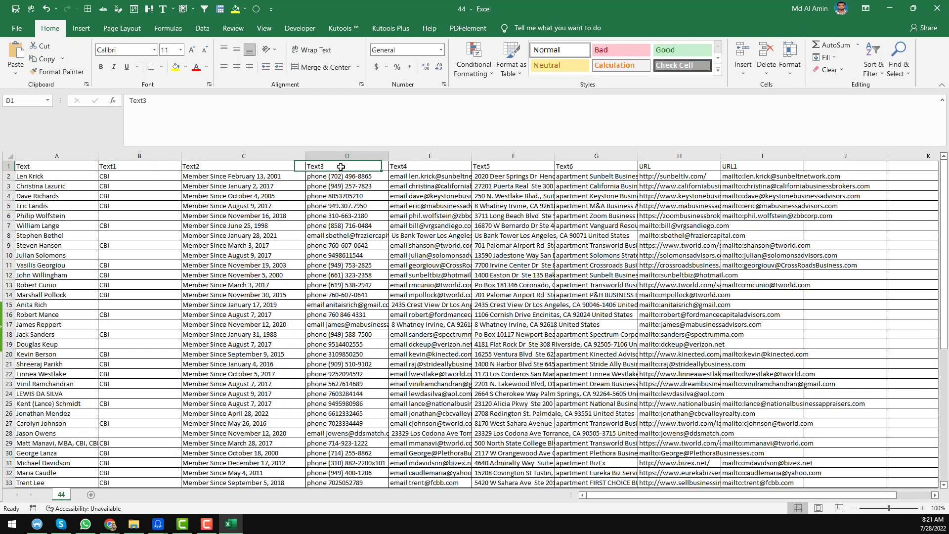
pyautogui.click(433, 168)
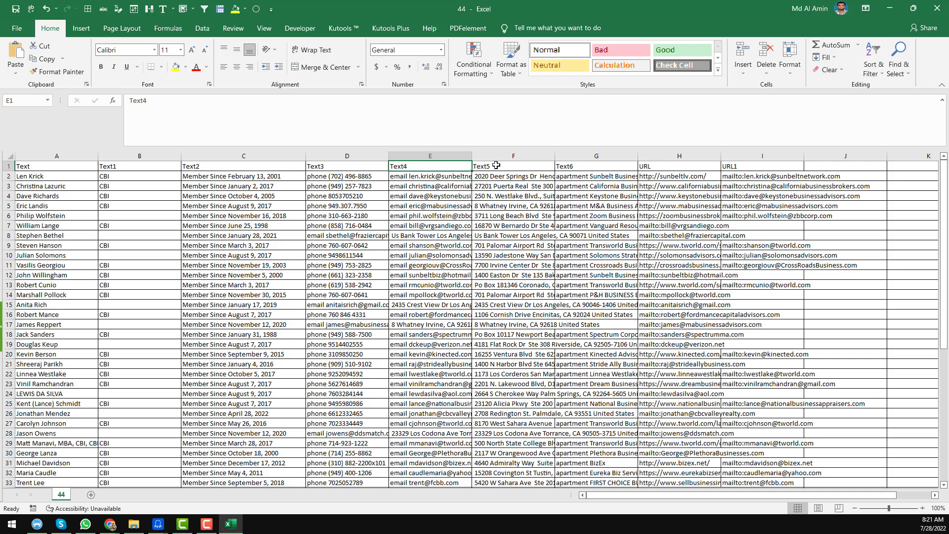
pyautogui.click(496, 165)
pyautogui.moveTo(555, 156); pyautogui.dragTo(589, 156)
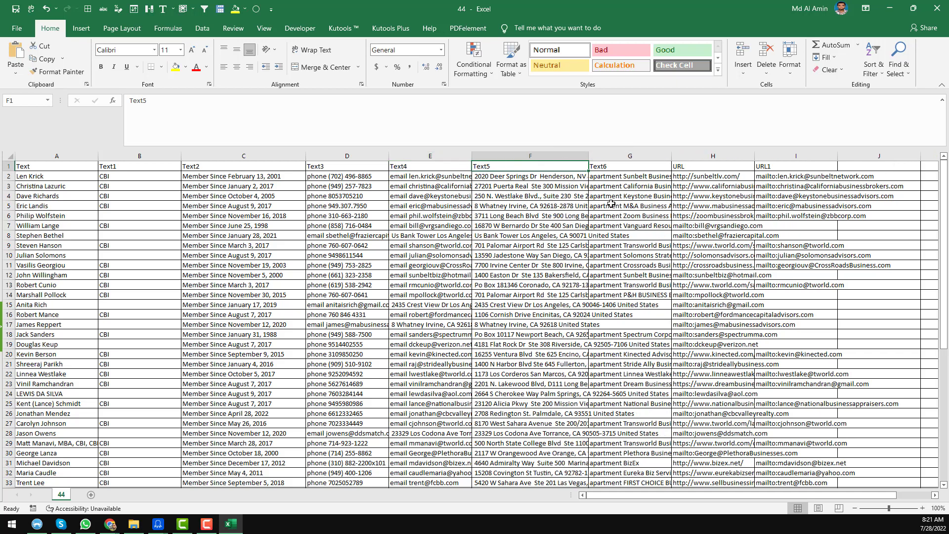
pyautogui.click(624, 168)
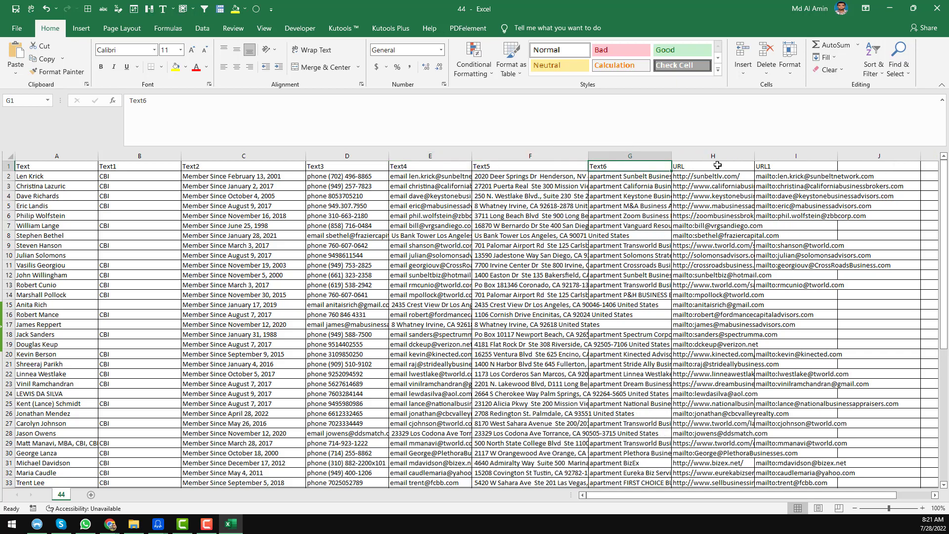
pyautogui.click(727, 165)
pyautogui.click(811, 164)
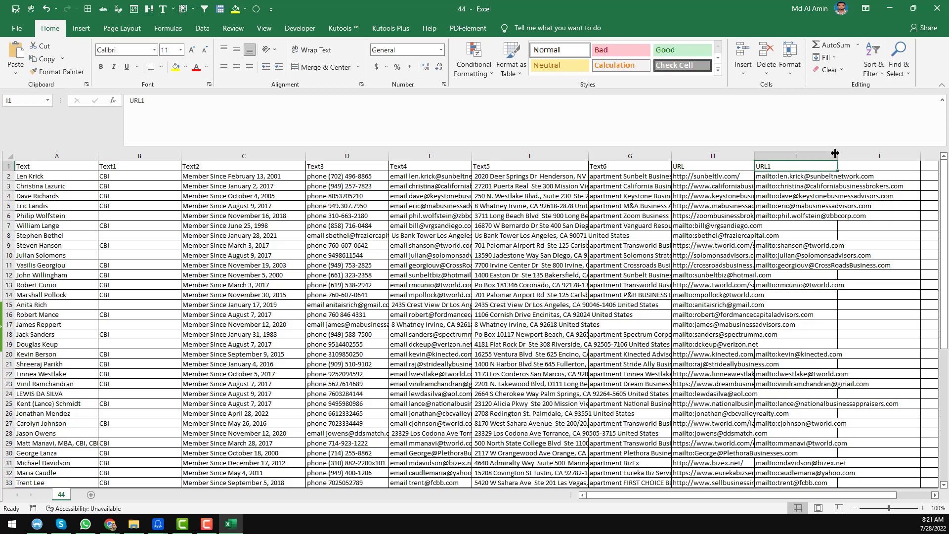
pyautogui.moveTo(835, 154); pyautogui.dragTo(872, 155)
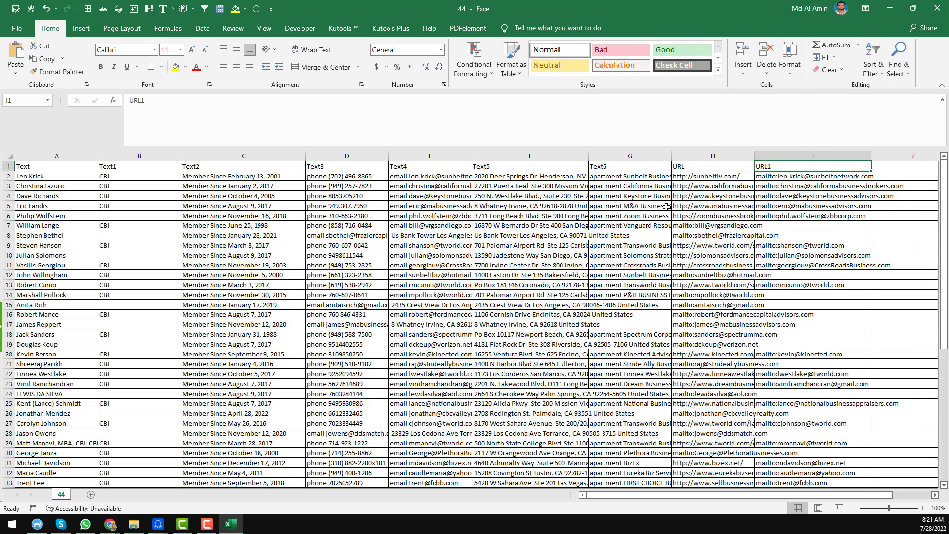
# Examine the phone, email, address and company cells of the first broker row, and one further address cell, for their full contents
pyautogui.click(345, 179)
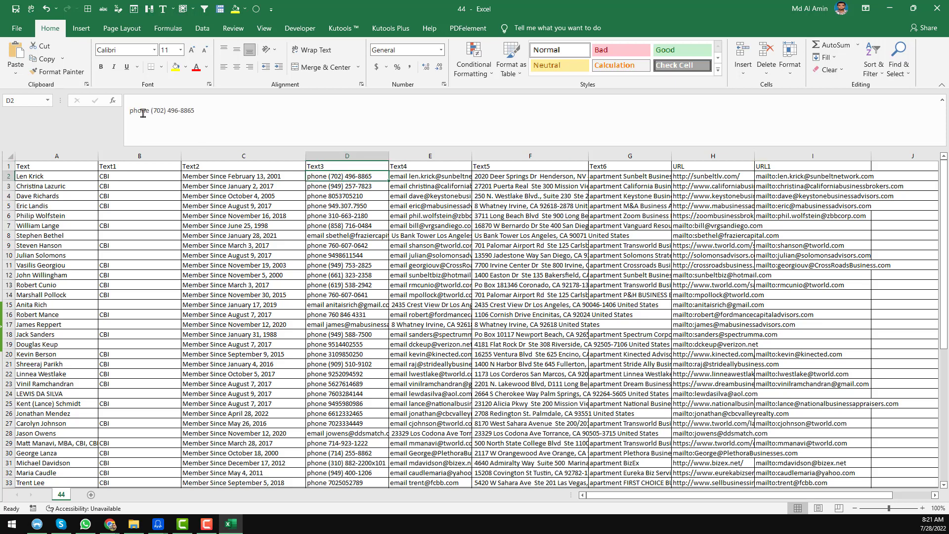
pyautogui.click(416, 176)
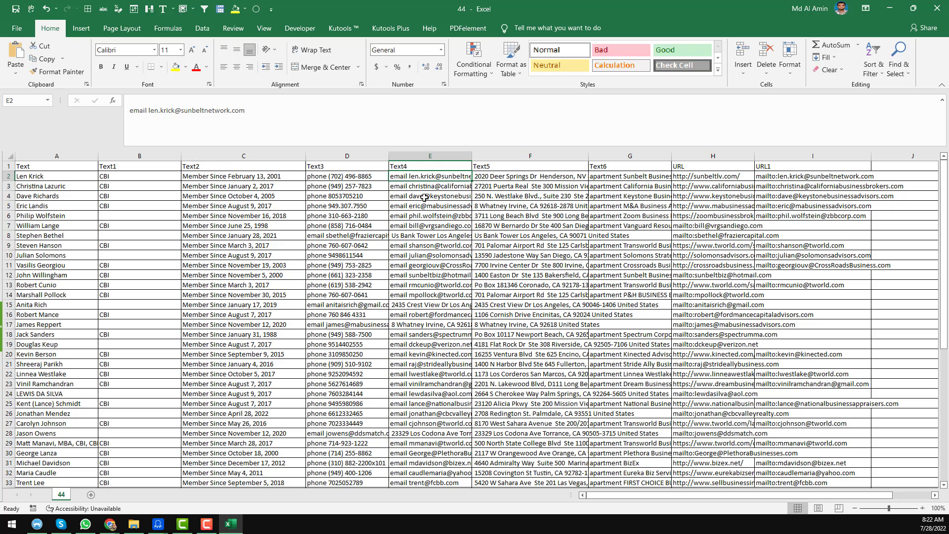
pyautogui.click(491, 177)
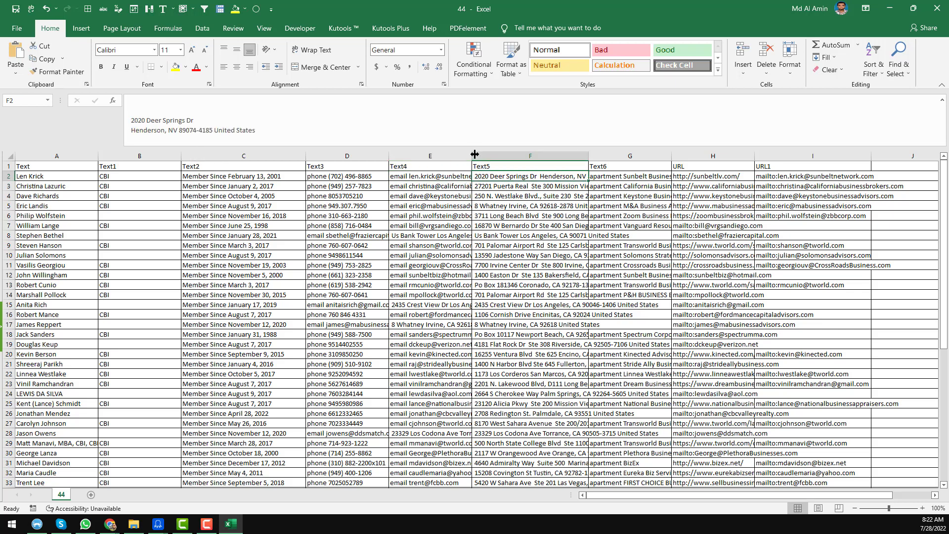
pyautogui.click(646, 175)
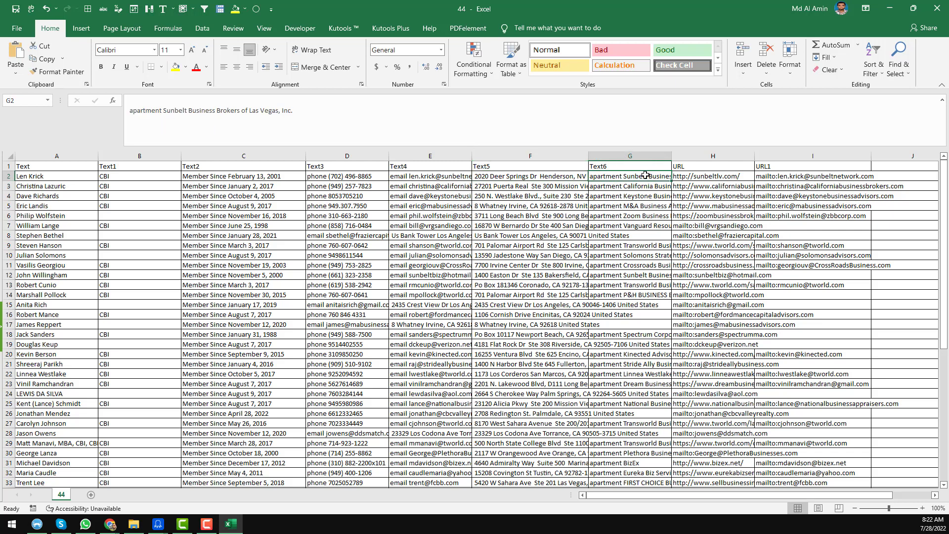
pyautogui.click(374, 177)
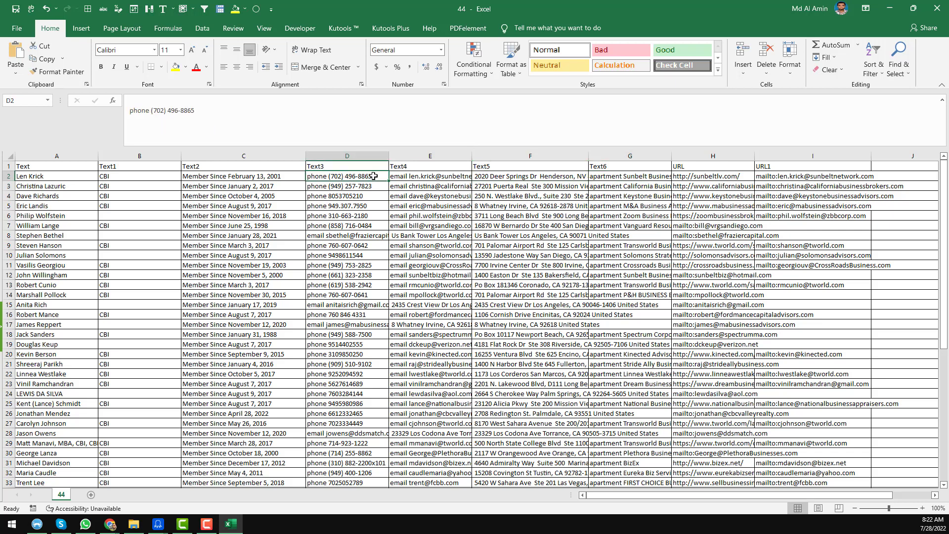
pyautogui.click(424, 178)
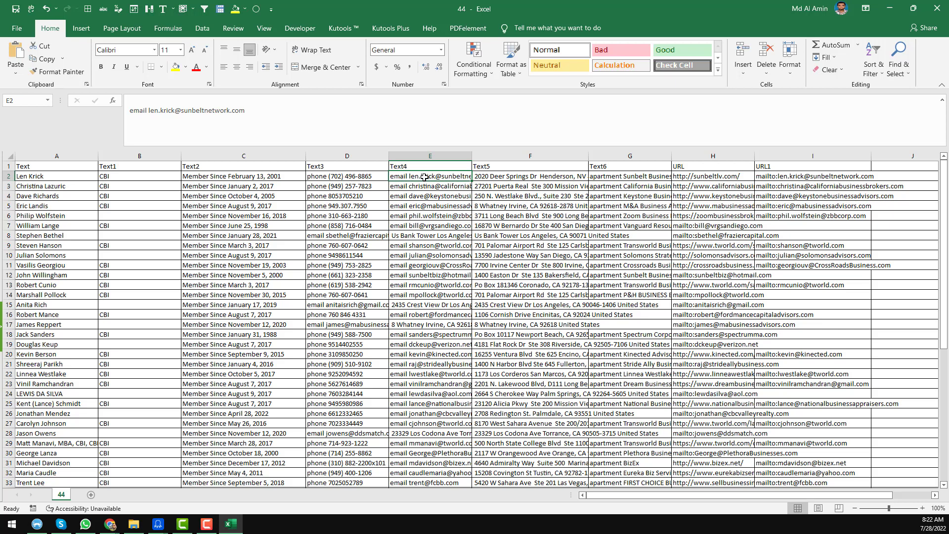
pyautogui.click(544, 217)
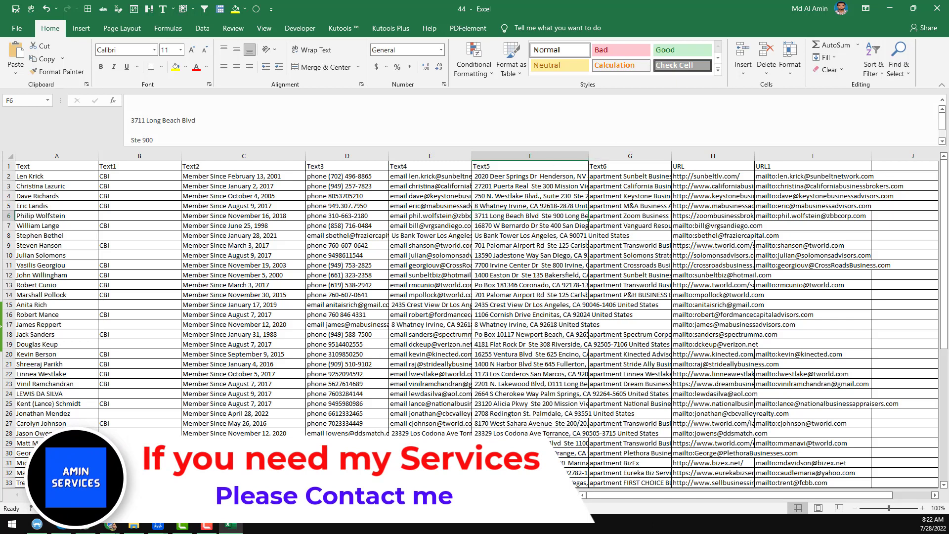
# Switch to Chrome and bring up the videos page of the Amin Services YouTube channel
pyautogui.click(111, 527)
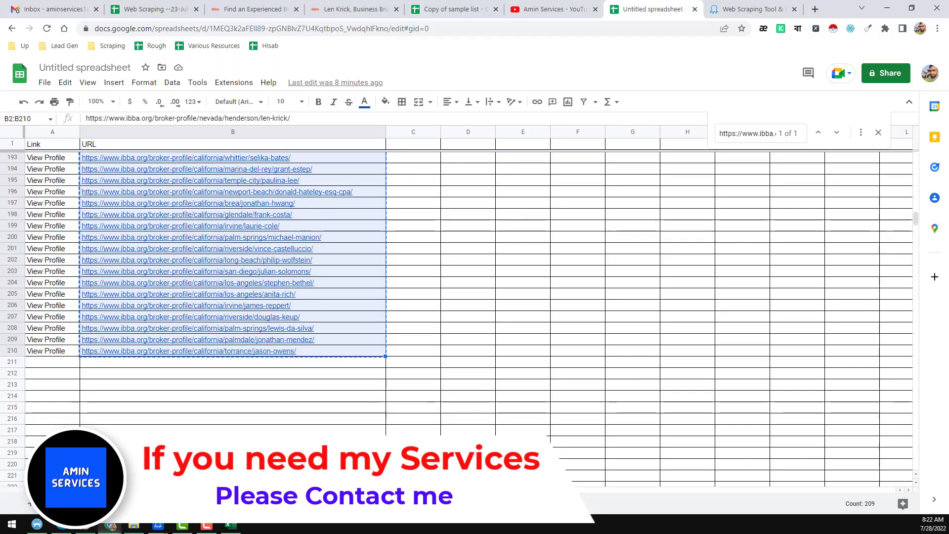
pyautogui.click(444, 299)
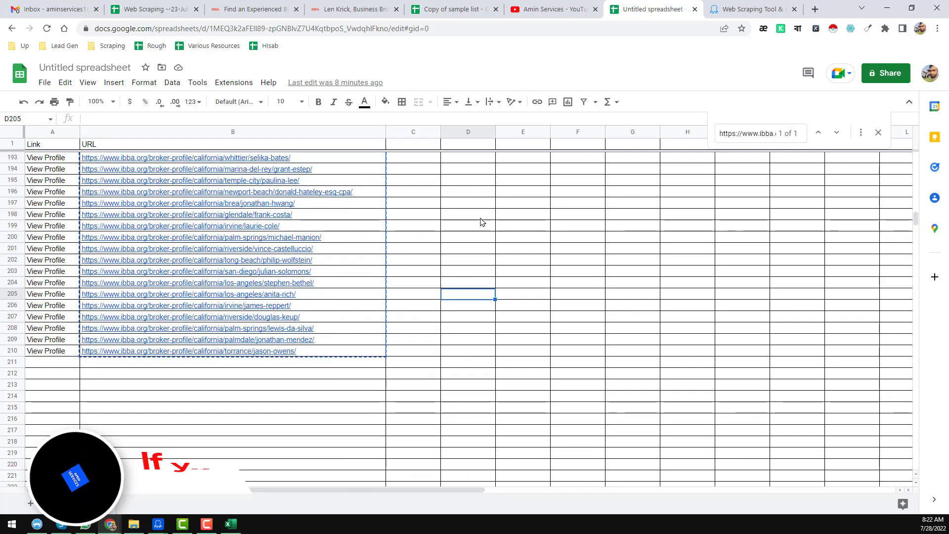
pyautogui.click(554, 9)
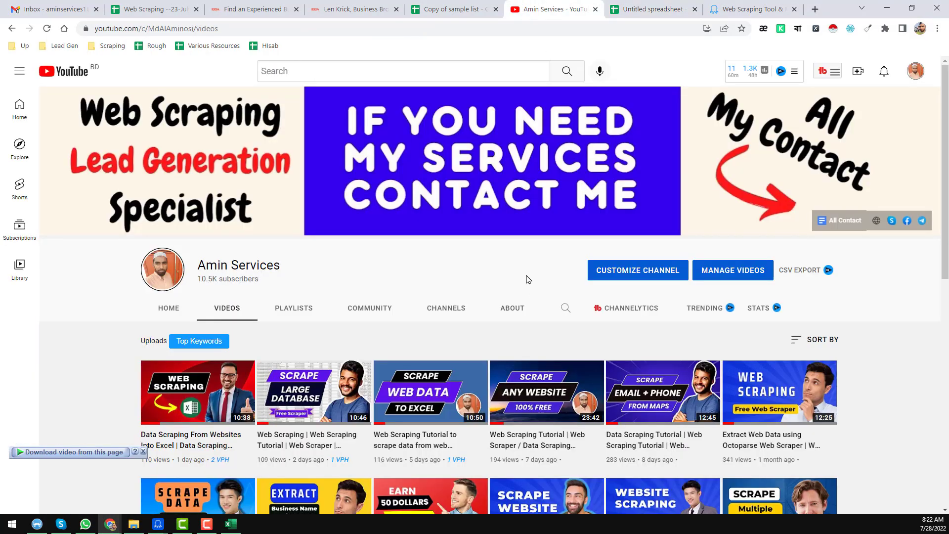